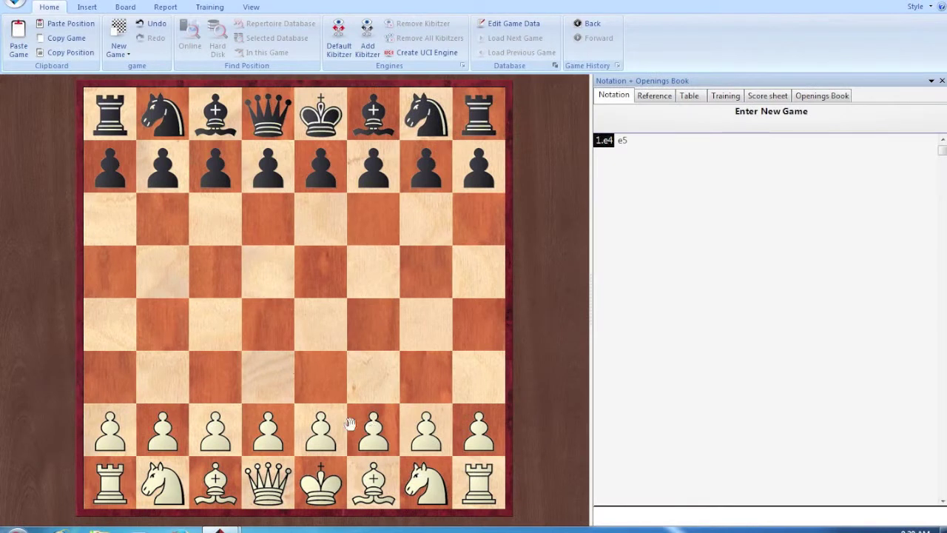
Step: Play 1.e4 e5 2.Nf3 Nc6, then try the illegal bishop move to c5 so it snaps back
left_click_drag(317, 444, 317, 330)
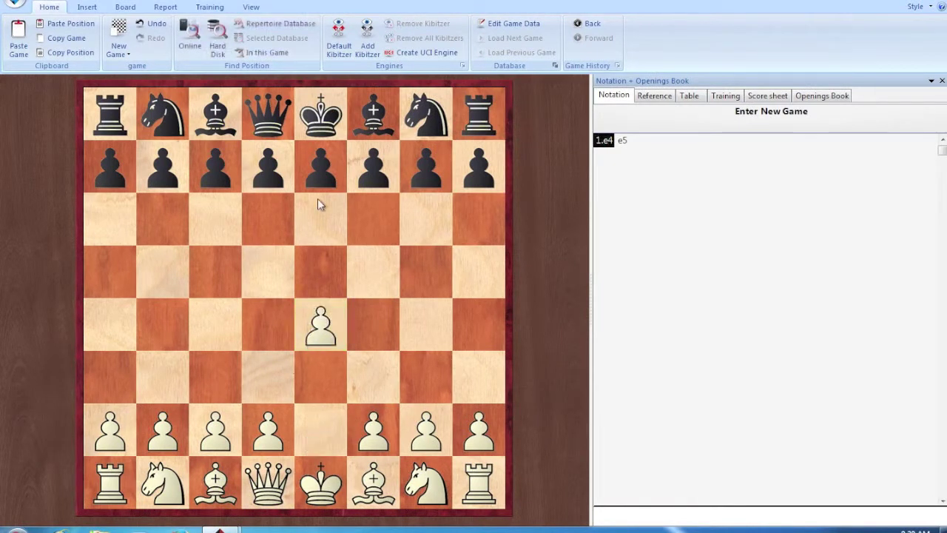
left_click_drag(319, 201, 308, 291)
left_click_drag(433, 482, 427, 378)
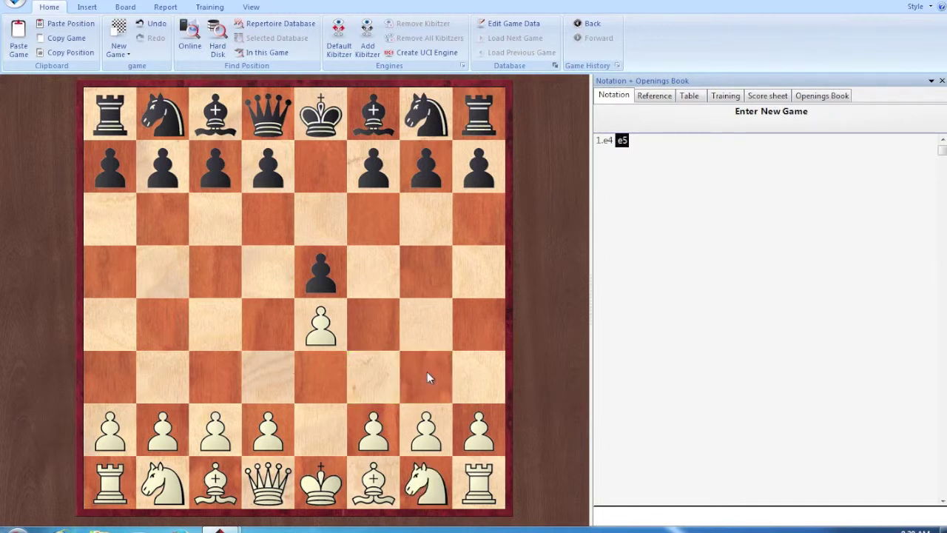
left_click_drag(429, 473, 374, 379)
left_click_drag(163, 122, 214, 218)
left_click_drag(362, 484, 218, 290)
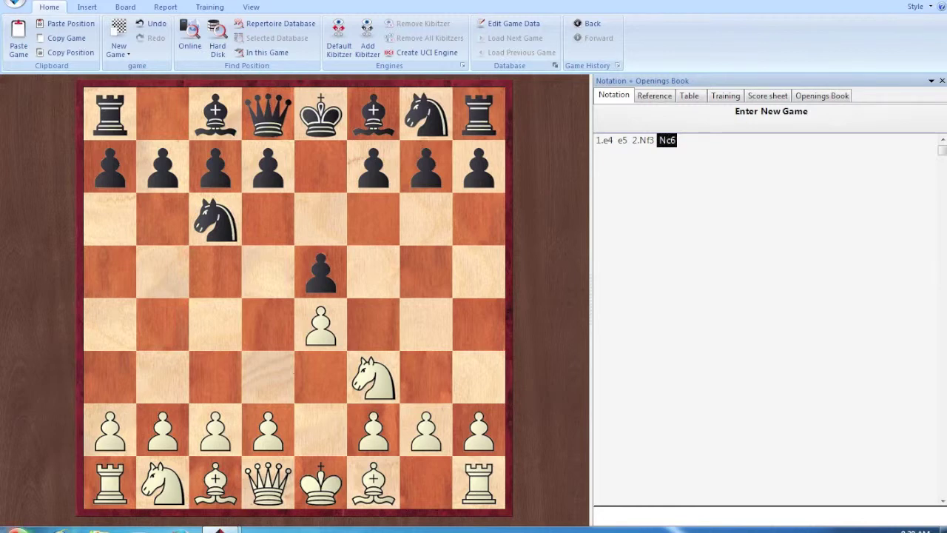
right_click(19, 526)
Step: Browse from Computer to C:\Program Files (x86)\ChessBase\Sounds\Board and scroll down to illegal.wav
left_click(18, 527)
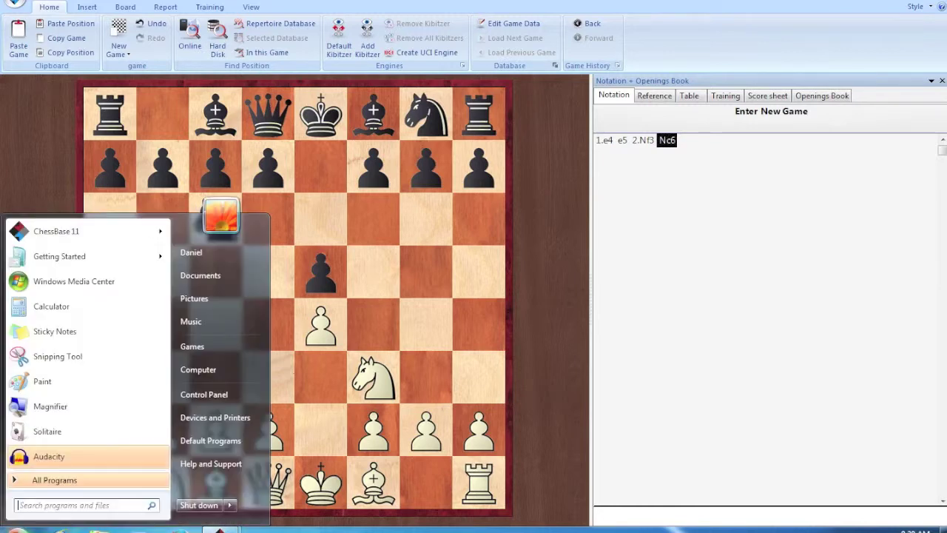
left_click(199, 369)
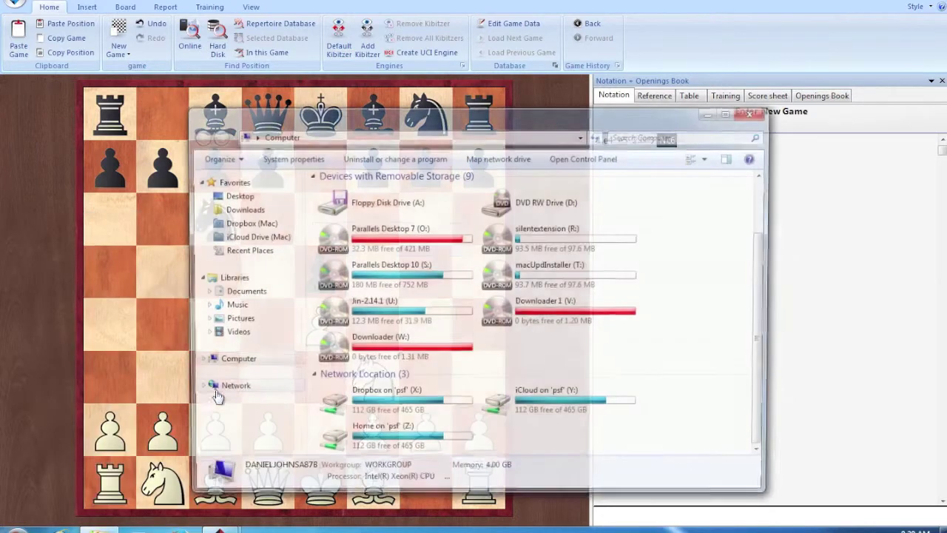
scroll(465, 255, "up", 1)
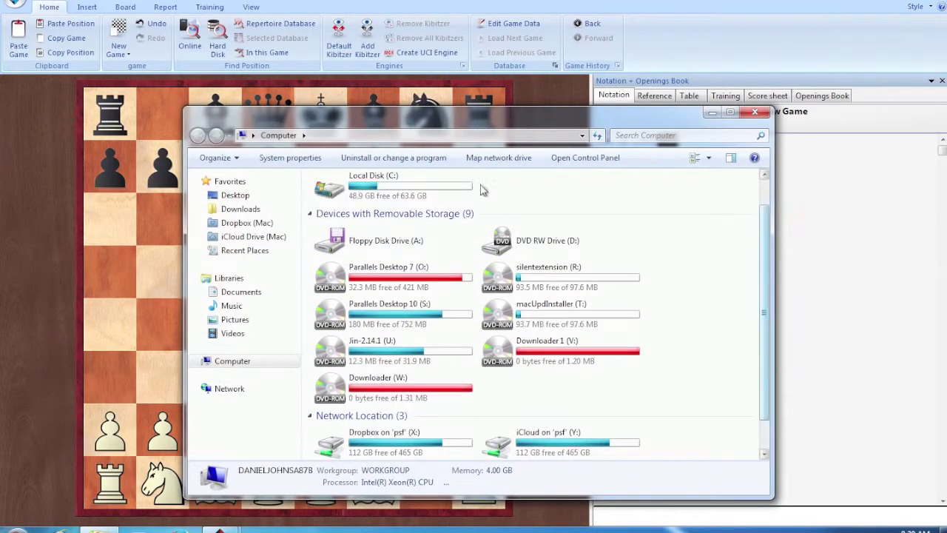
left_click(425, 181)
scroll(412, 201, "down", 1)
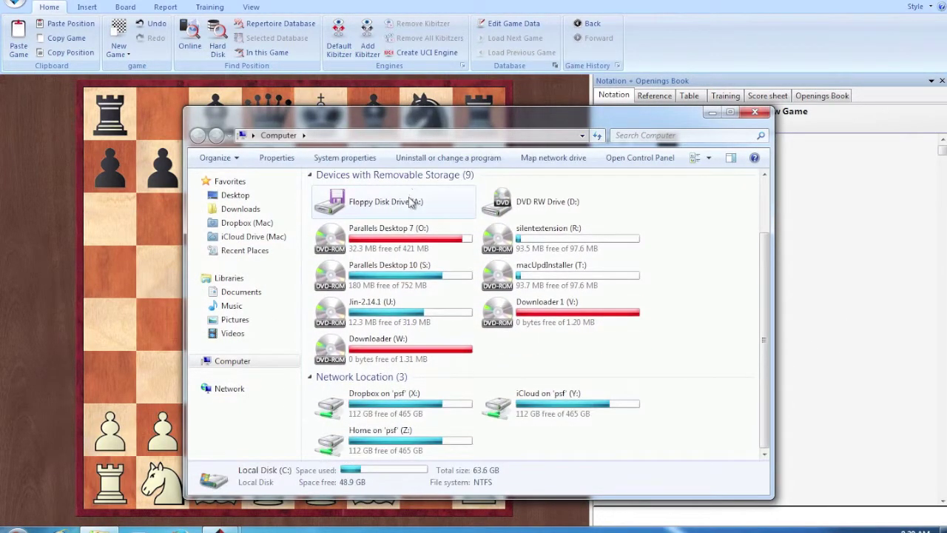
scroll(763, 326, "up", 1)
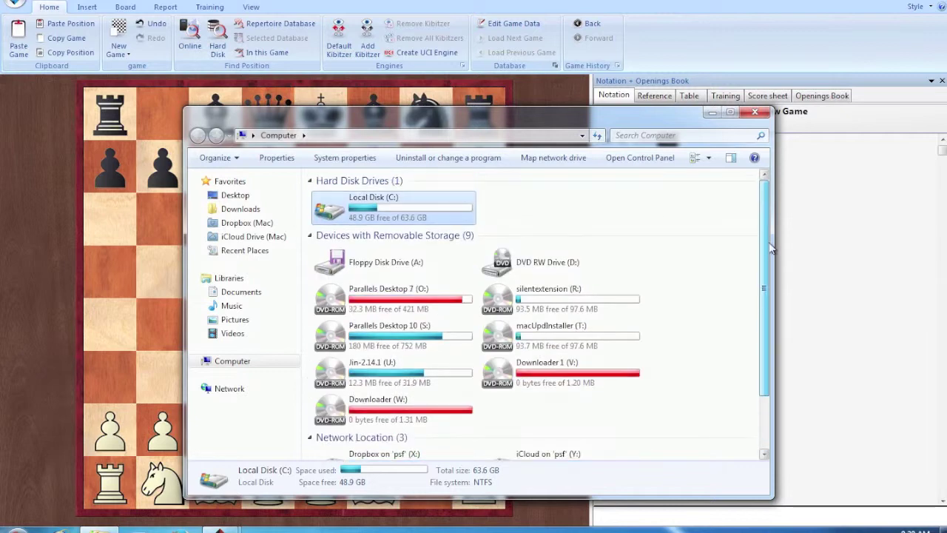
double_click(391, 210)
double_click(415, 225)
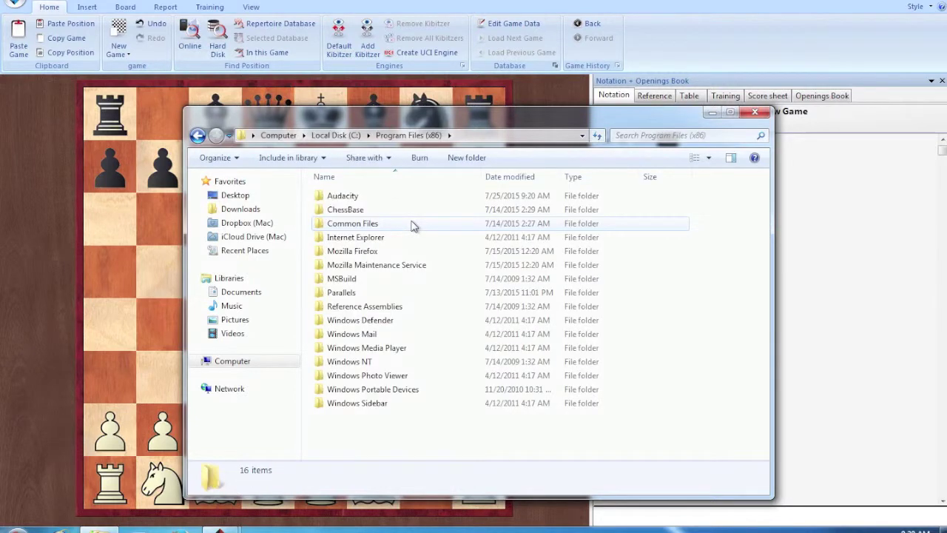
double_click(392, 212)
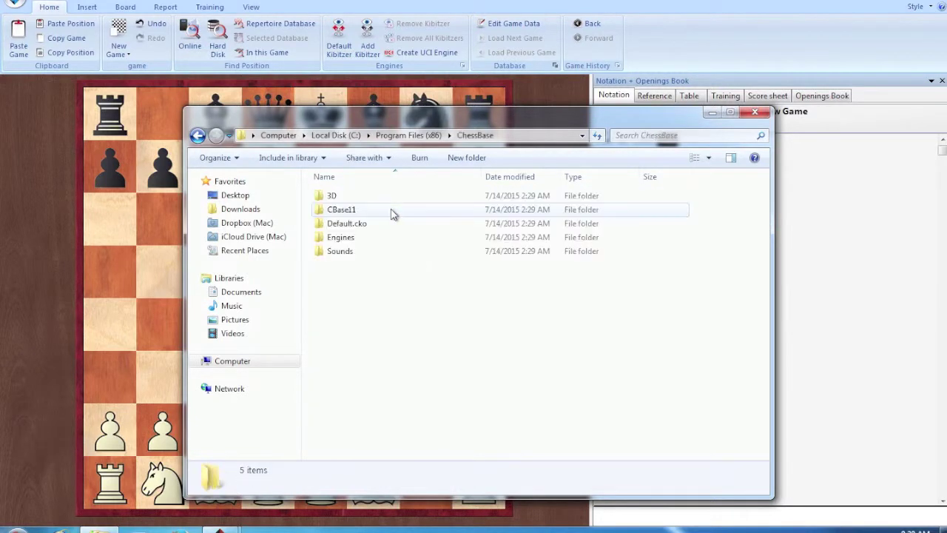
double_click(388, 254)
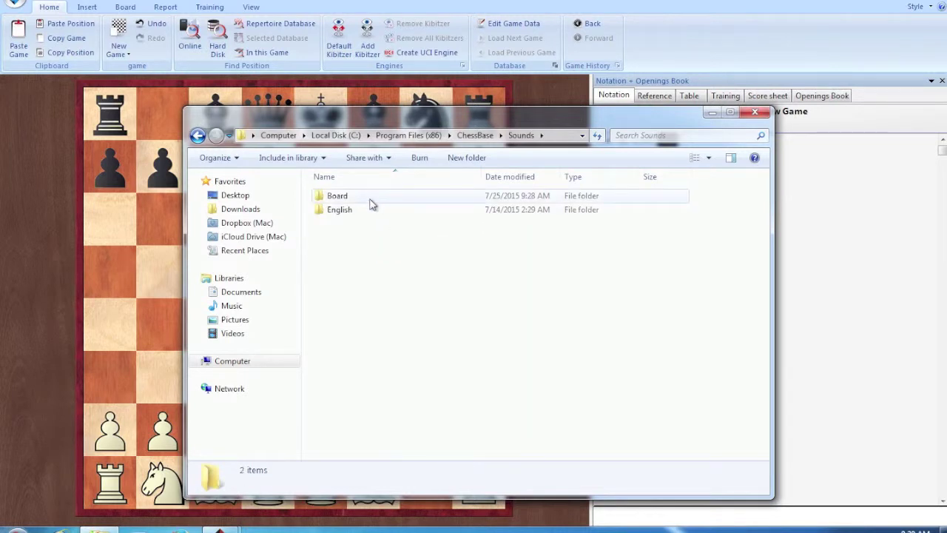
double_click(370, 198)
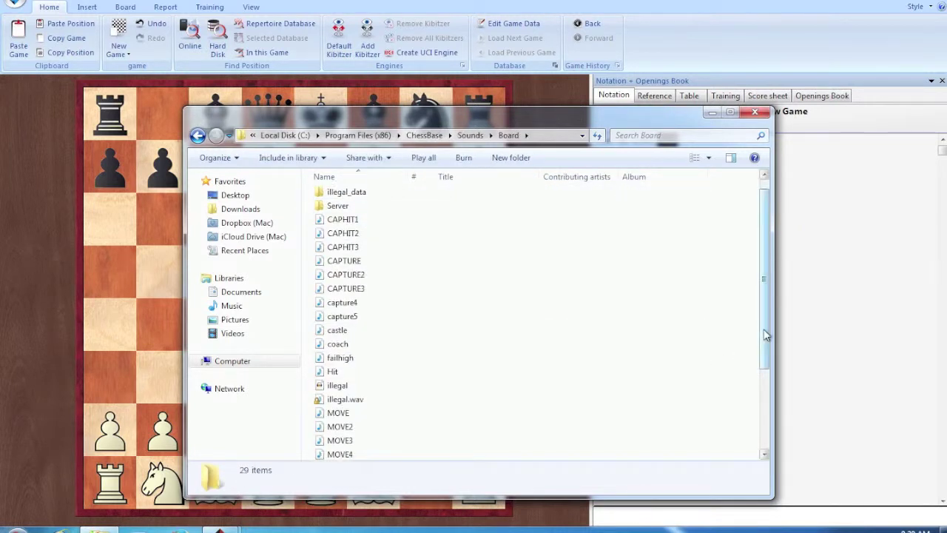
scroll(766, 335, "down", 2)
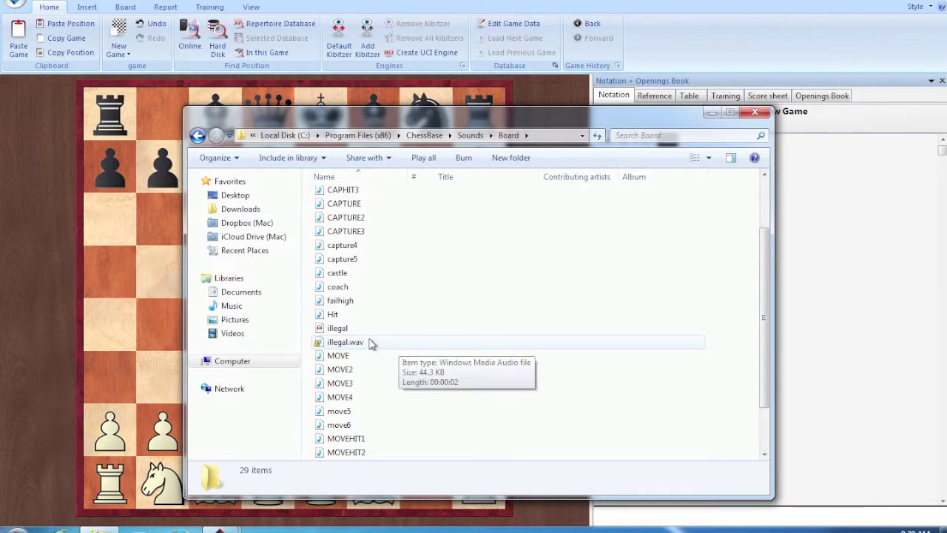
Step: Inspect illegal.wav and the illegal AUP project file, shift the window aside, then close the Board folder
left_click(370, 330)
left_click(360, 339)
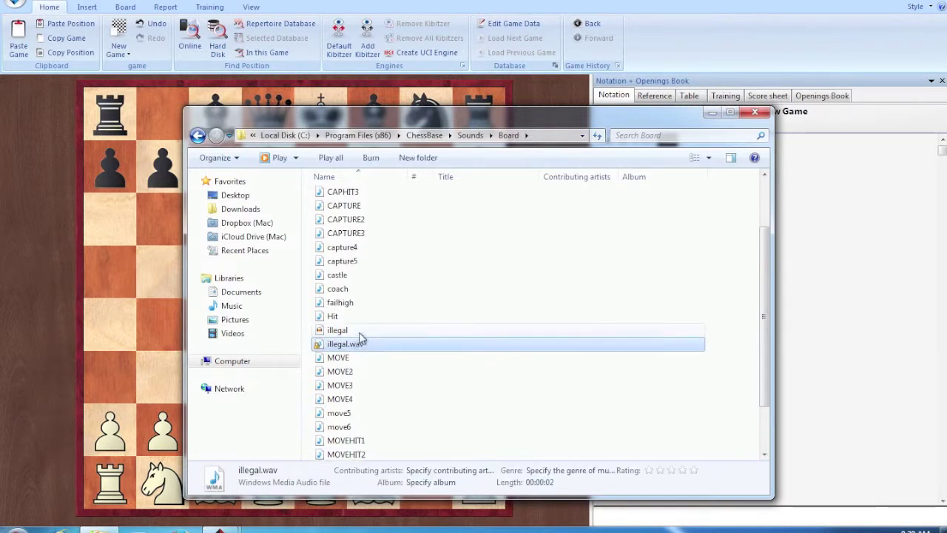
left_click(362, 331)
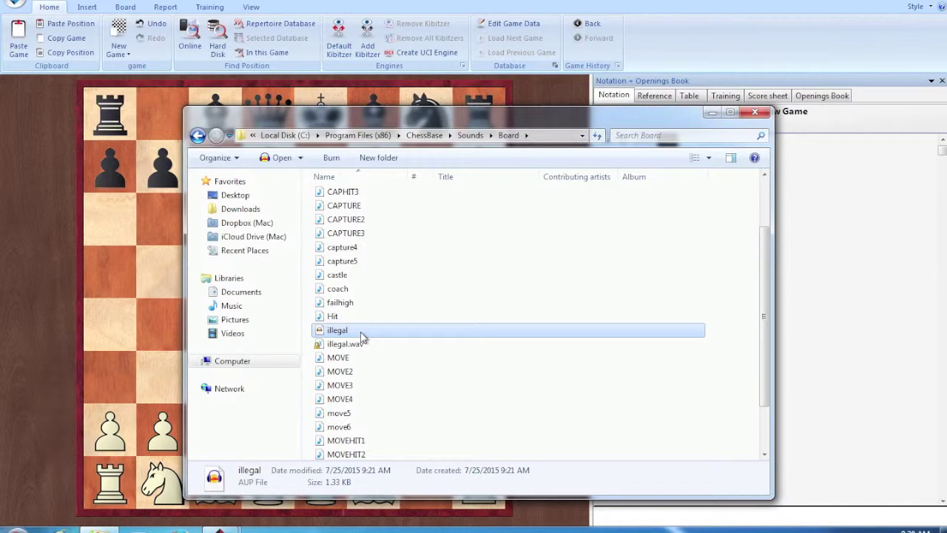
left_click_drag(398, 113, 668, 136)
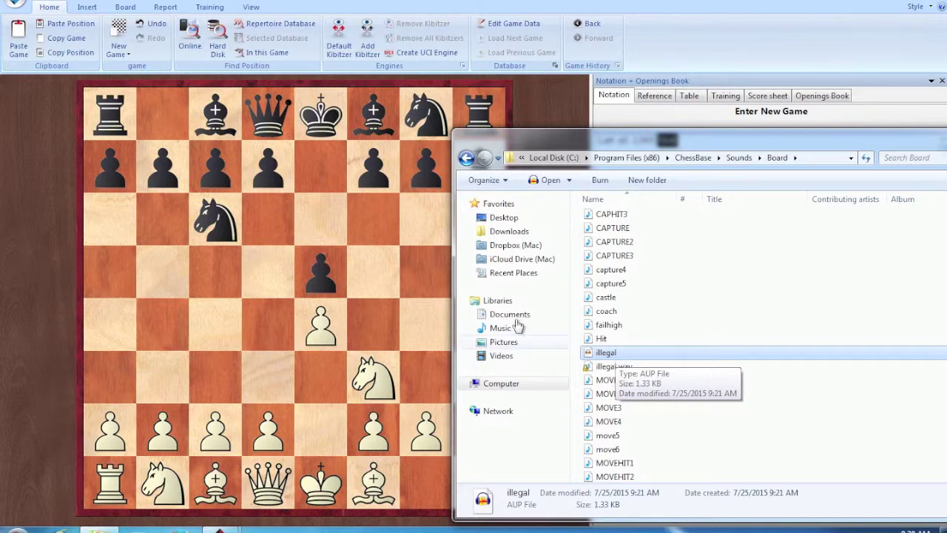
left_click_drag(628, 139, 542, 153)
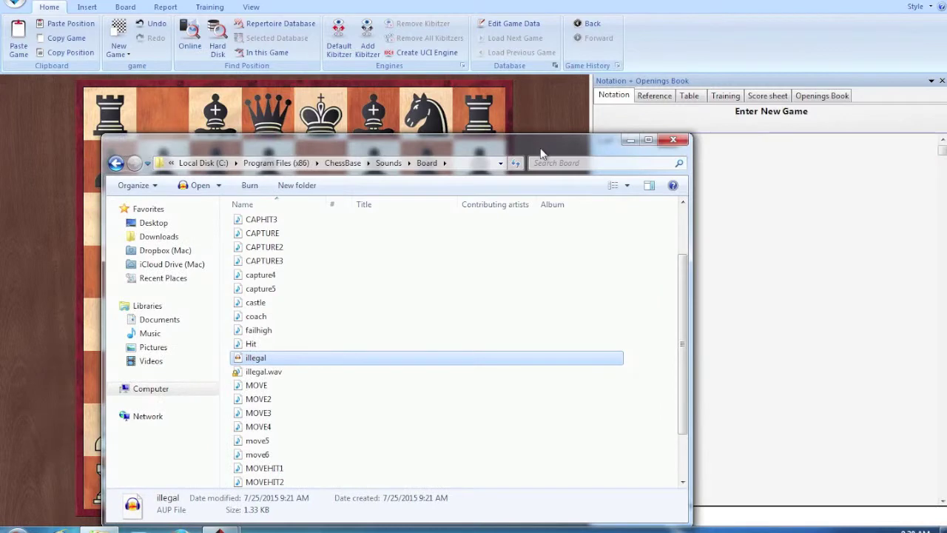
left_click(673, 139)
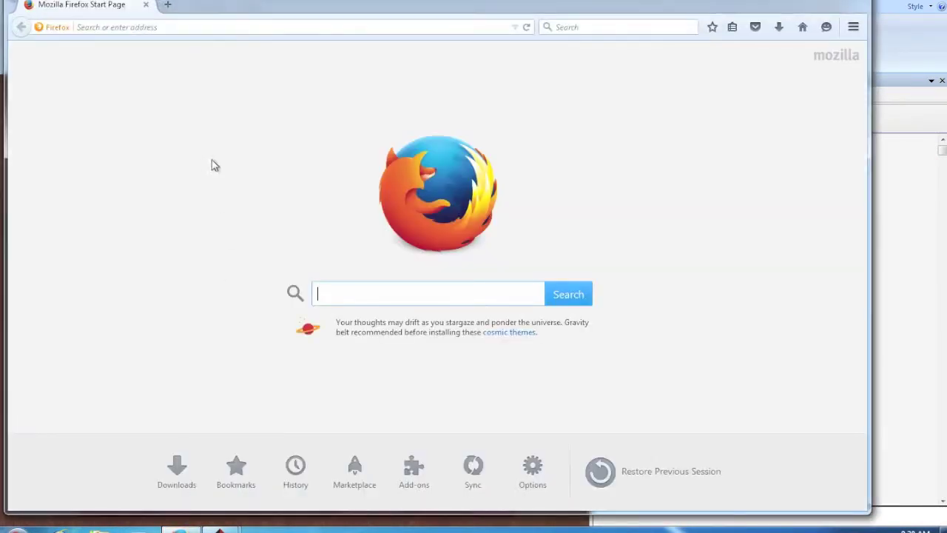
Step: Search Firefox for 'audacity', open the SourceForge Audacity download page, then close Firefox
type("auda")
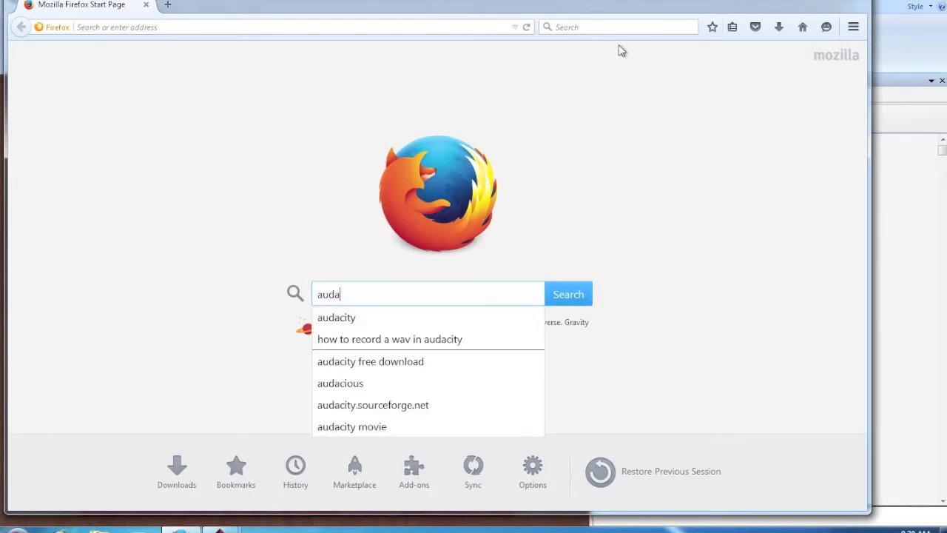
type("city")
key("Return")
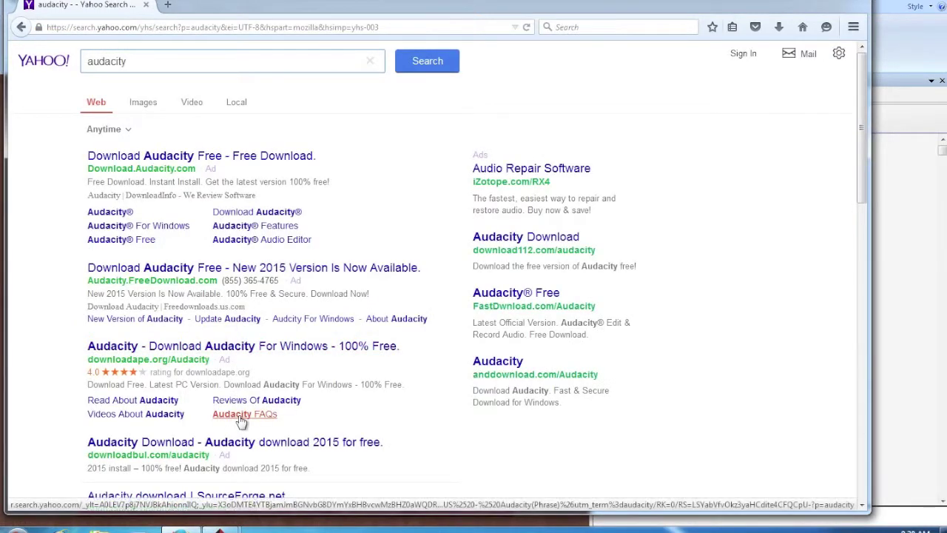
scroll(240, 422, "down", 1)
scroll(241, 422, "down", 2)
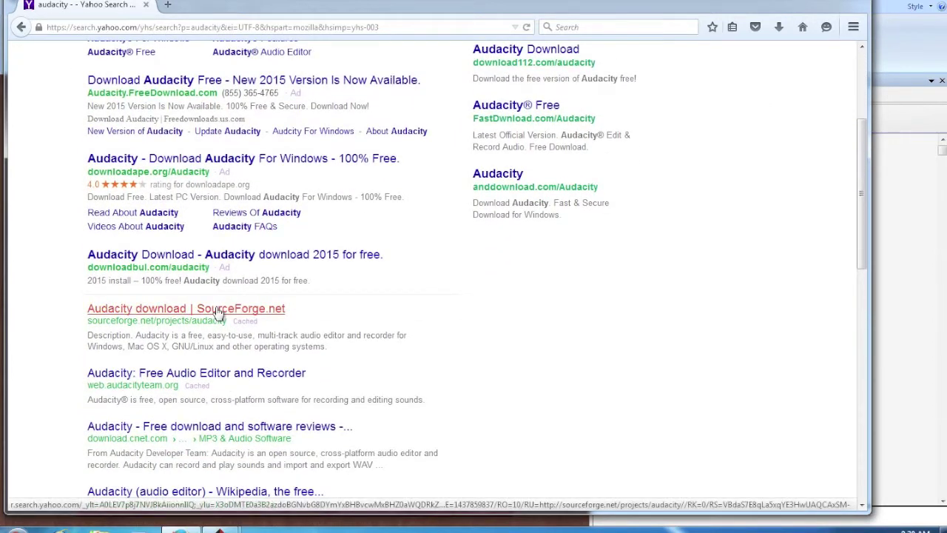
left_click(219, 312)
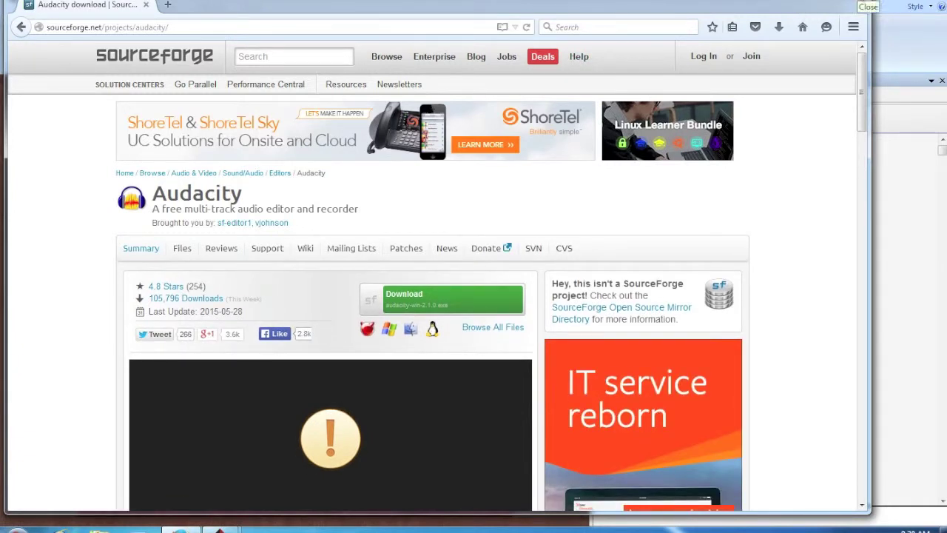
left_click(852, 3)
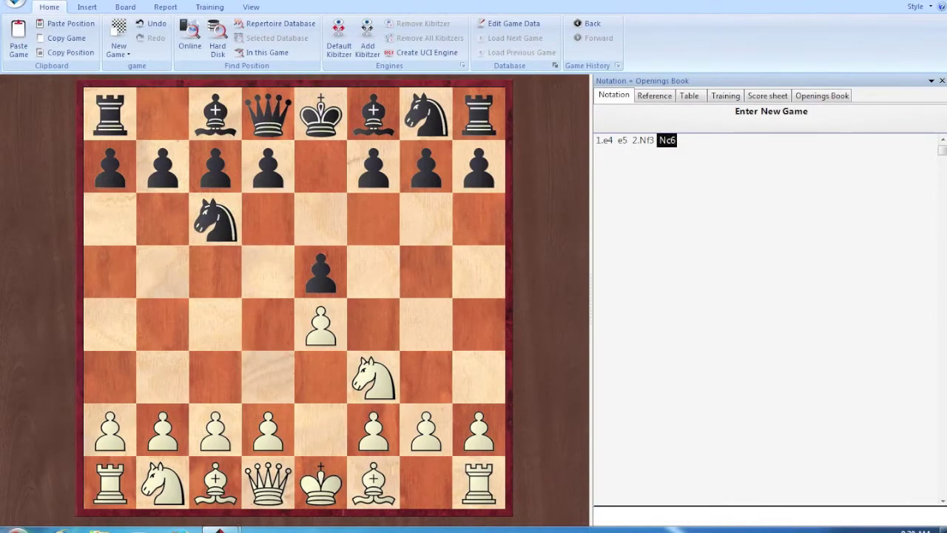
Step: Start Audacity from the Start menu with Run as administrator and approve the UAC prompt
left_click(14, 528)
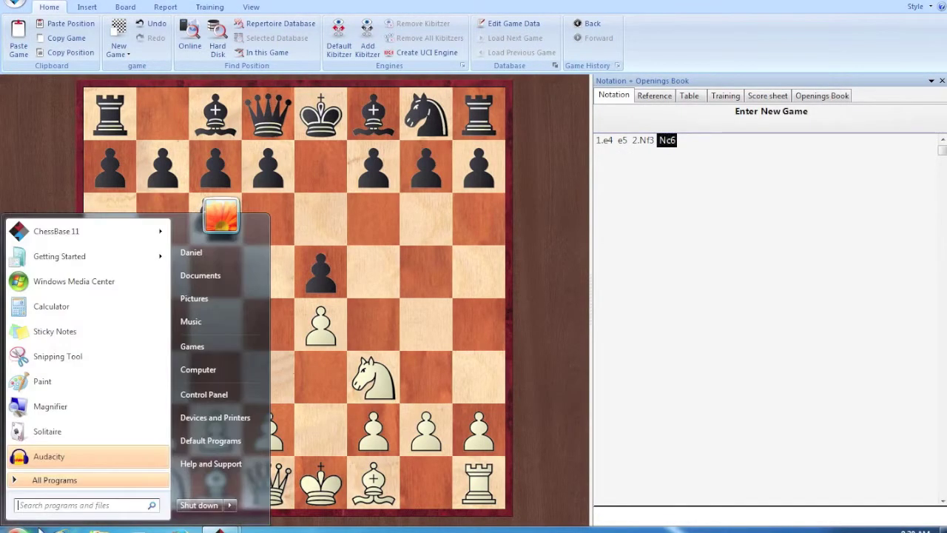
right_click(84, 468)
right_click(50, 457)
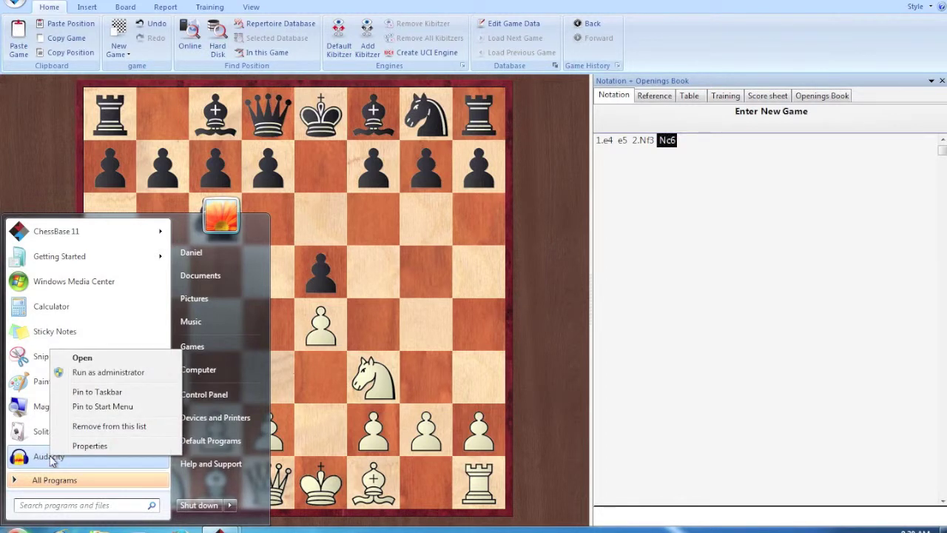
left_click(91, 377)
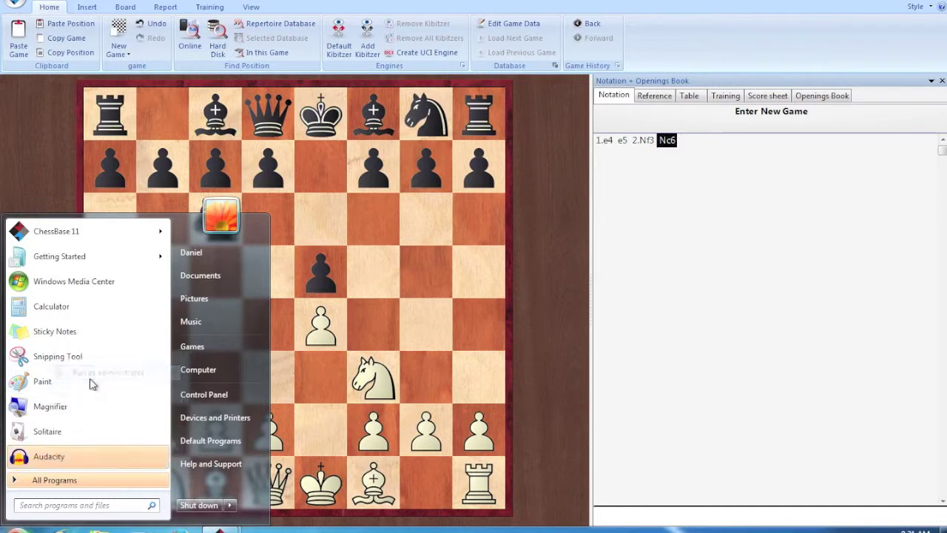
left_click(217, 361)
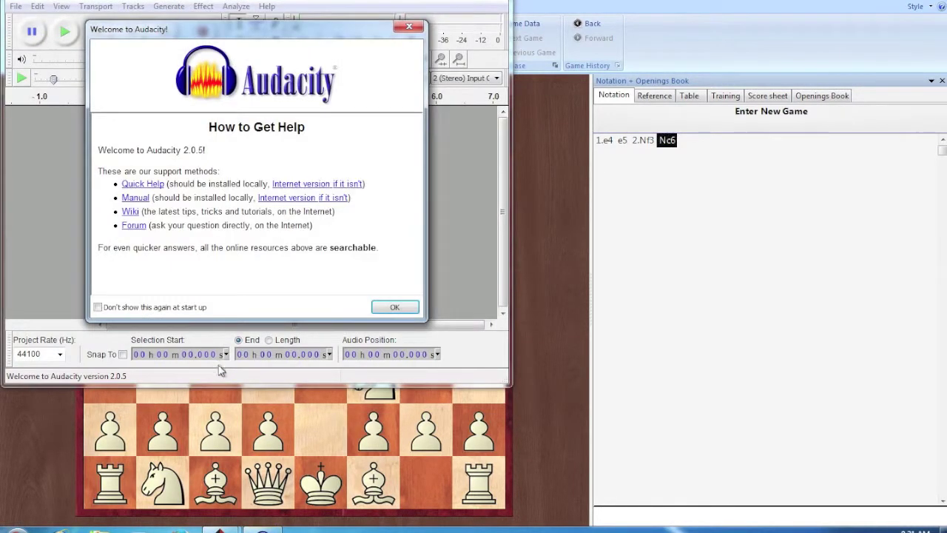
Step: Close the Welcome to Audacity dialog and look through the Help, Generate and Tracks menus
left_click(375, 303)
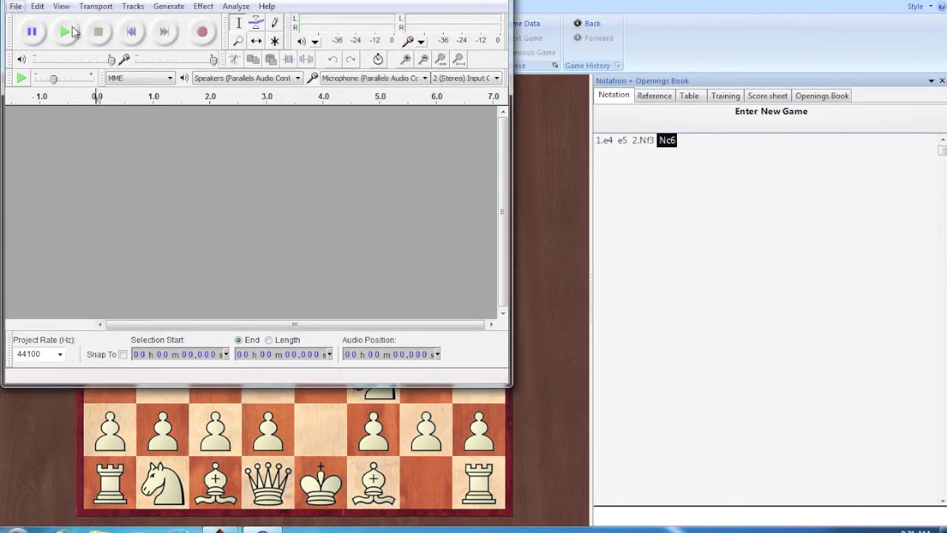
left_click(270, 7)
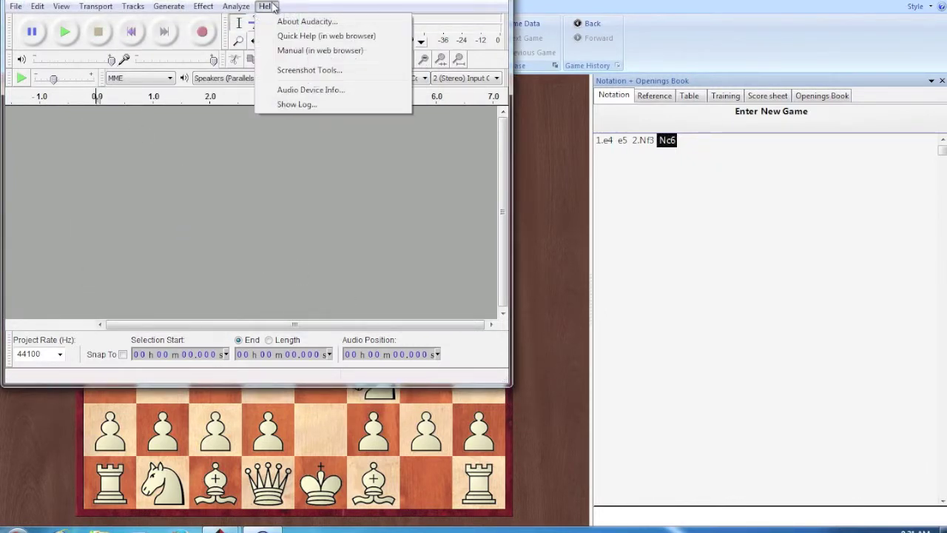
mouse_move(178, 8)
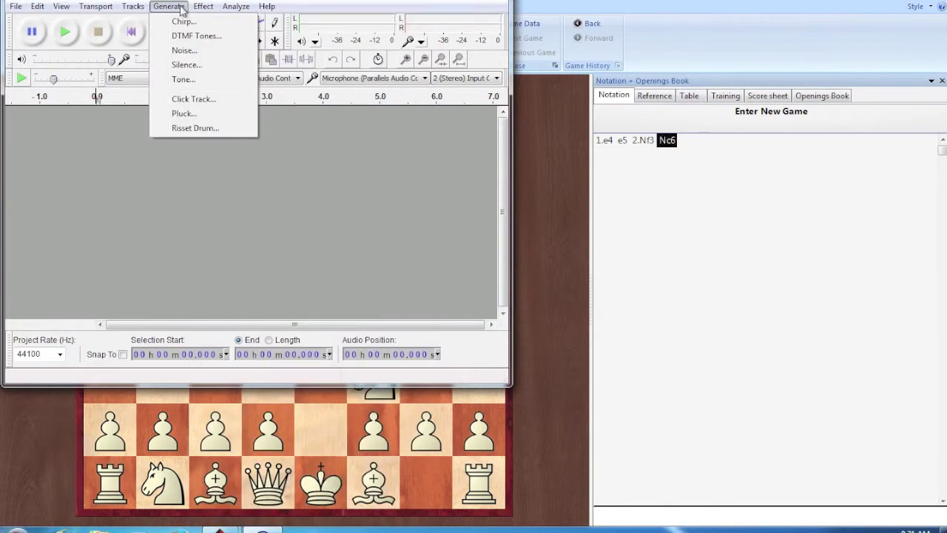
mouse_move(145, 8)
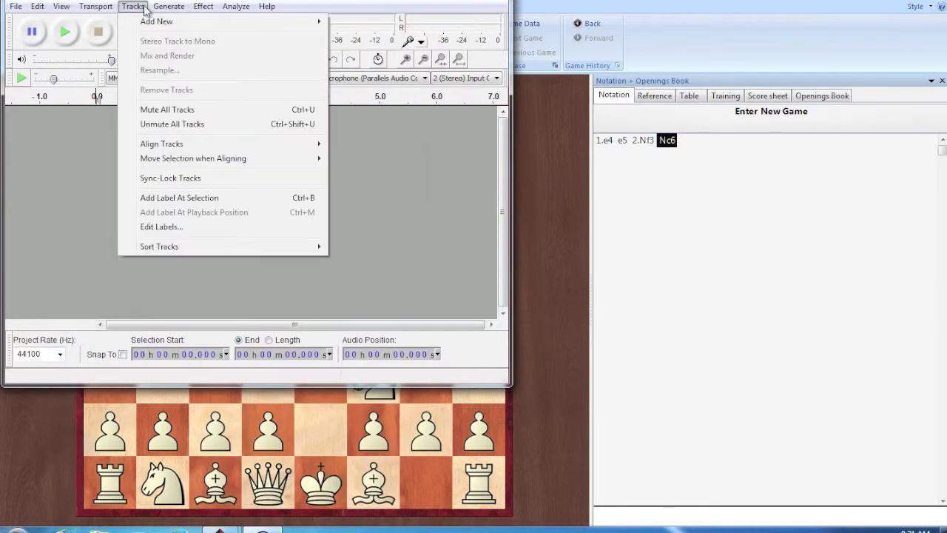
left_click(60, 173)
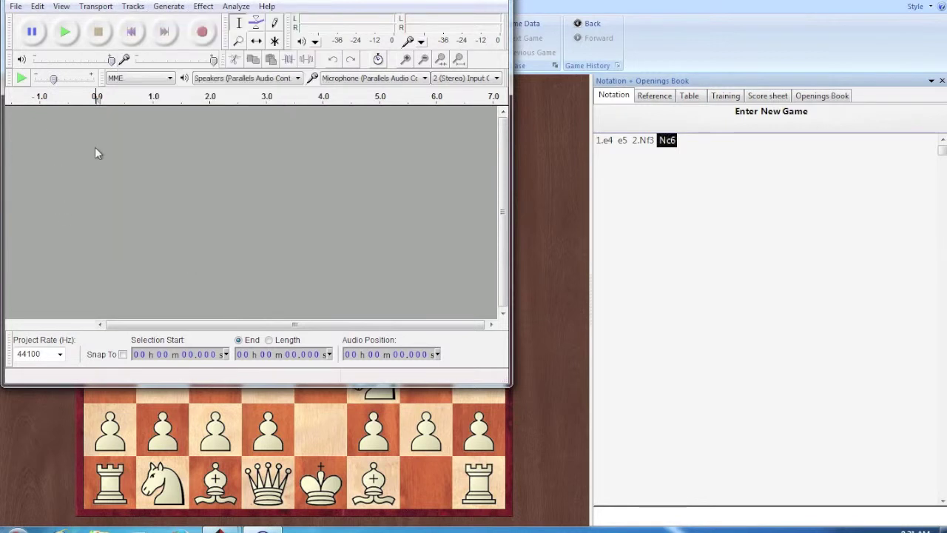
Step: Record a clip, undo it, then record a new half-second clip stopped with Space
left_click(201, 32)
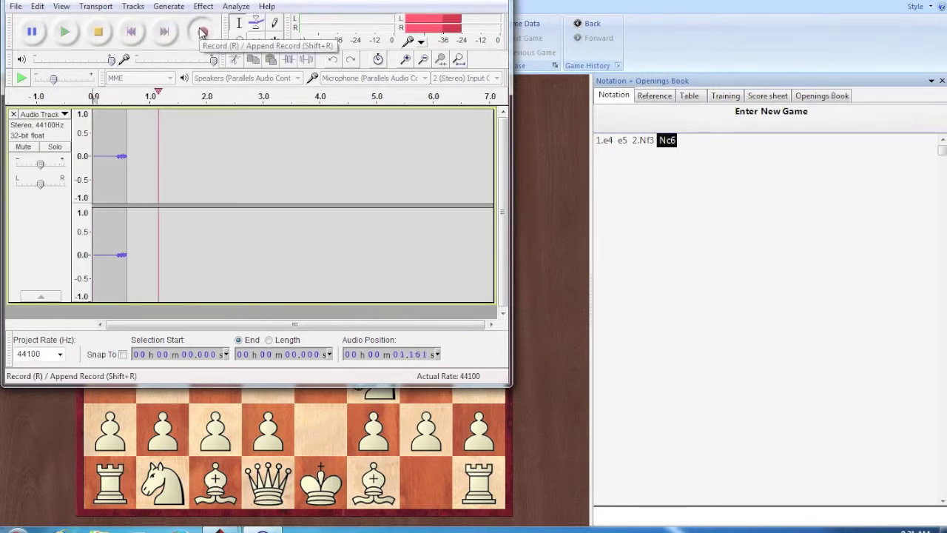
left_click(99, 32)
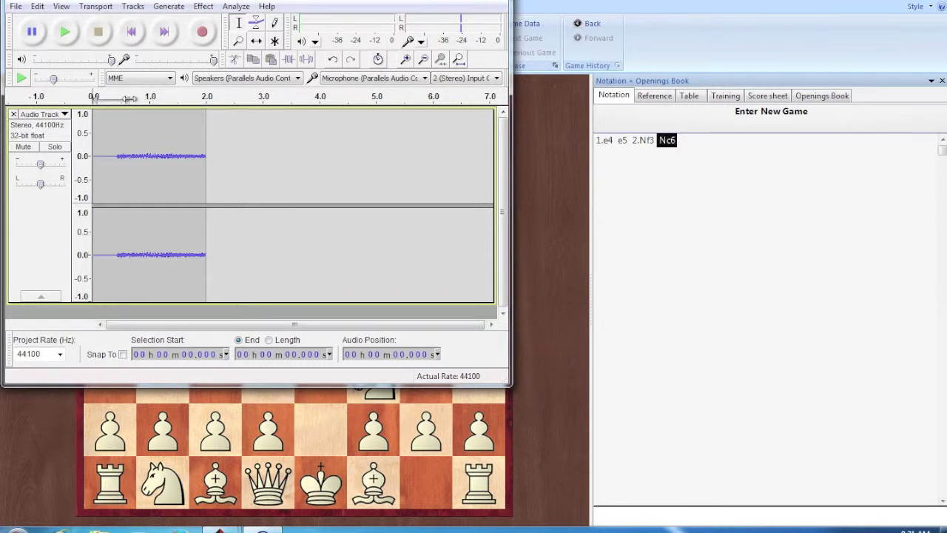
left_click(190, 161)
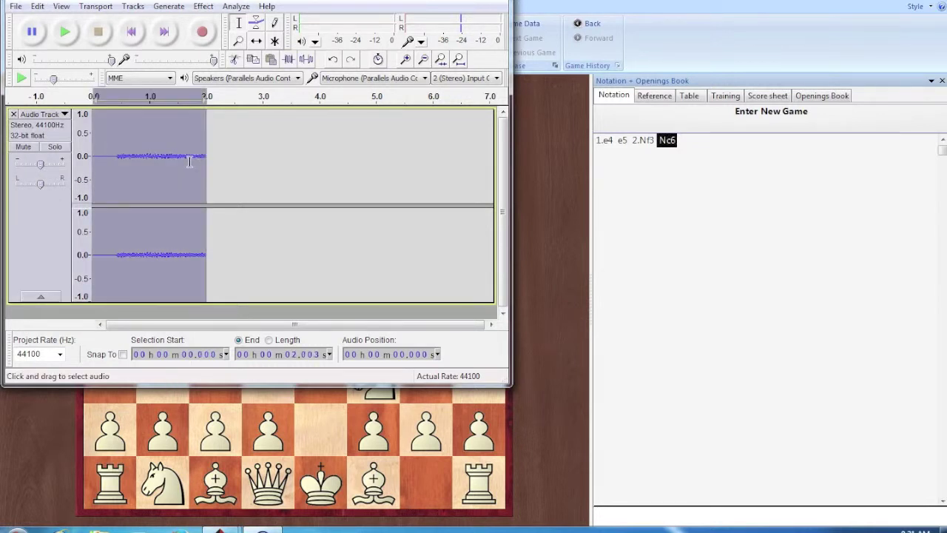
key("ctrl+z")
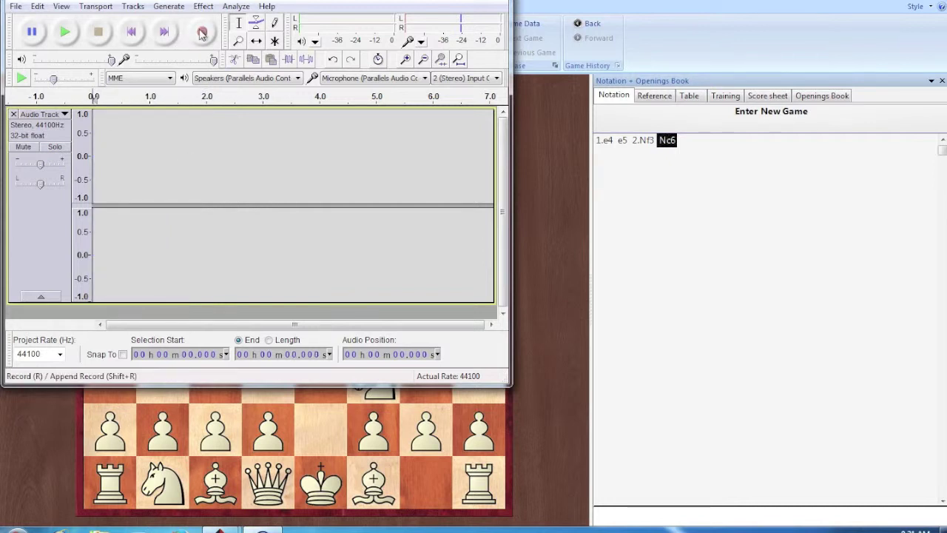
left_click(202, 34)
key("space")
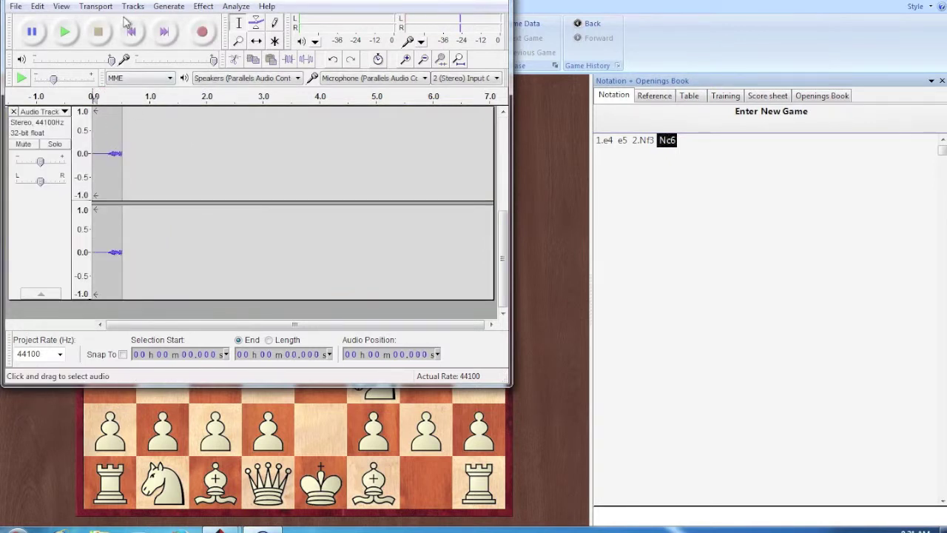
Step: Mute all tracks from the Tracks menu
left_click(96, 7)
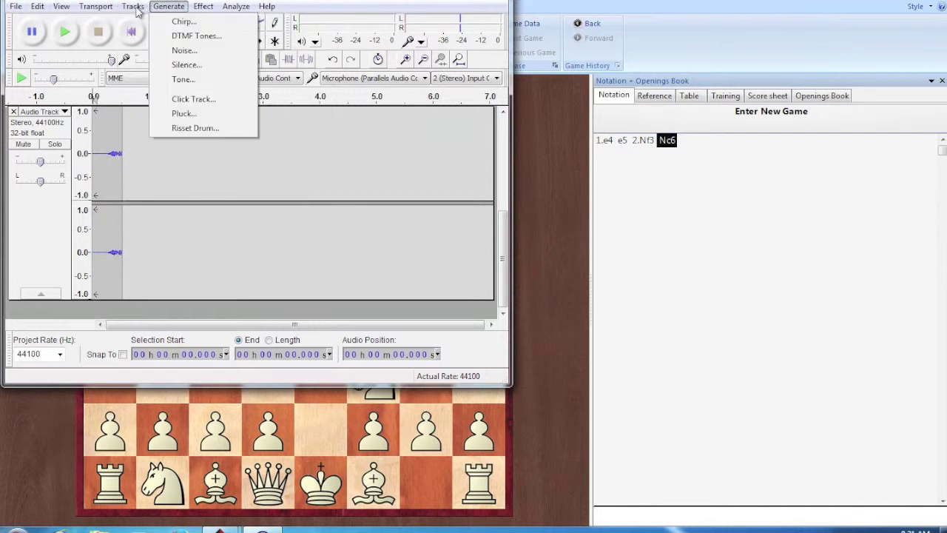
mouse_move(134, 7)
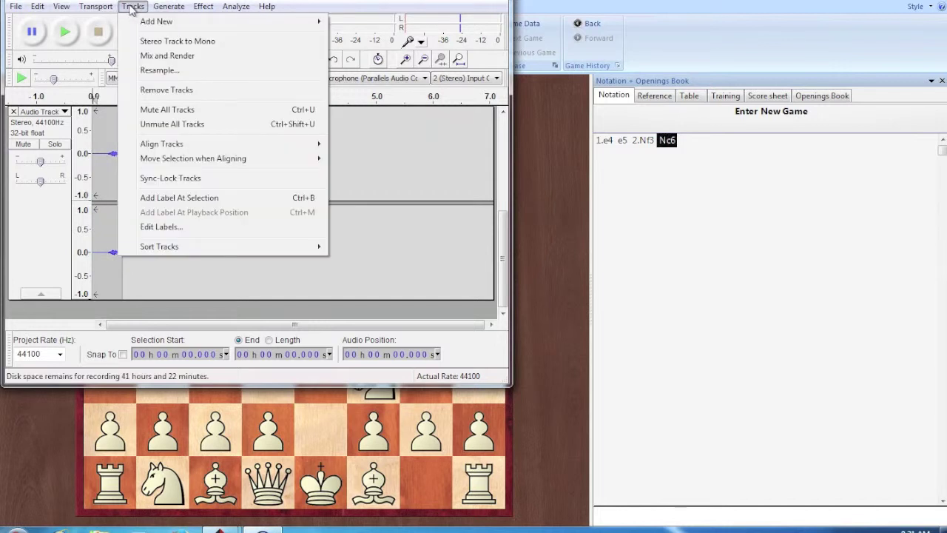
left_click(168, 110)
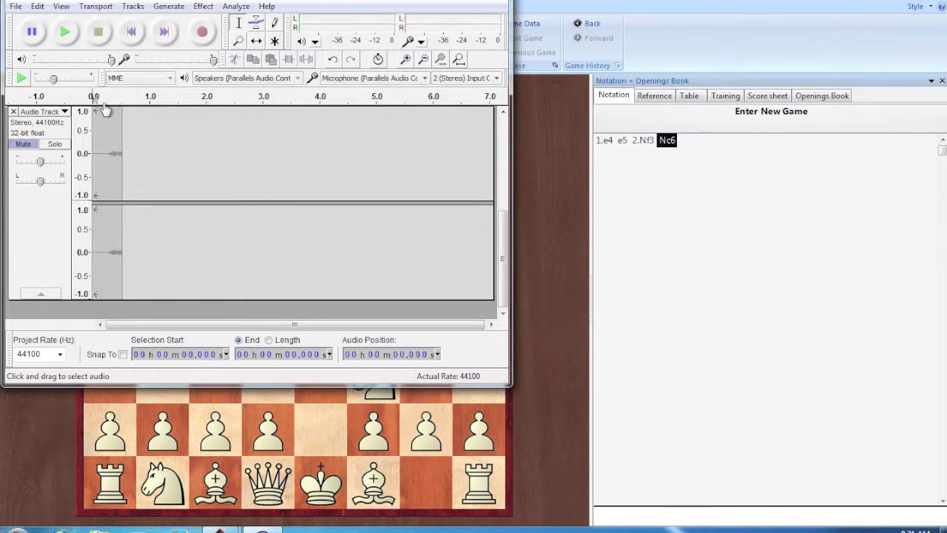
Step: Attempt File > Export and dismiss the 'All audio is muted' error
left_click(16, 7)
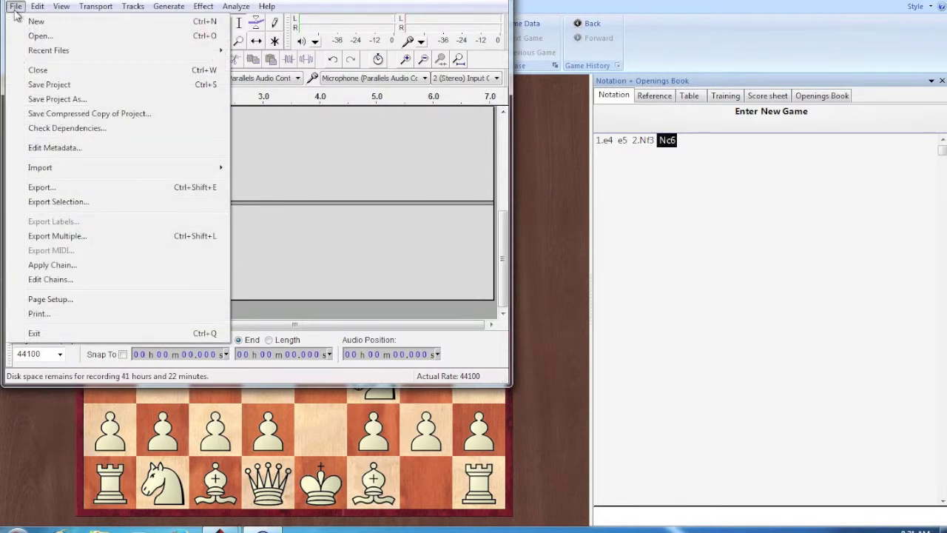
left_click(305, 206)
left_click(15, 6)
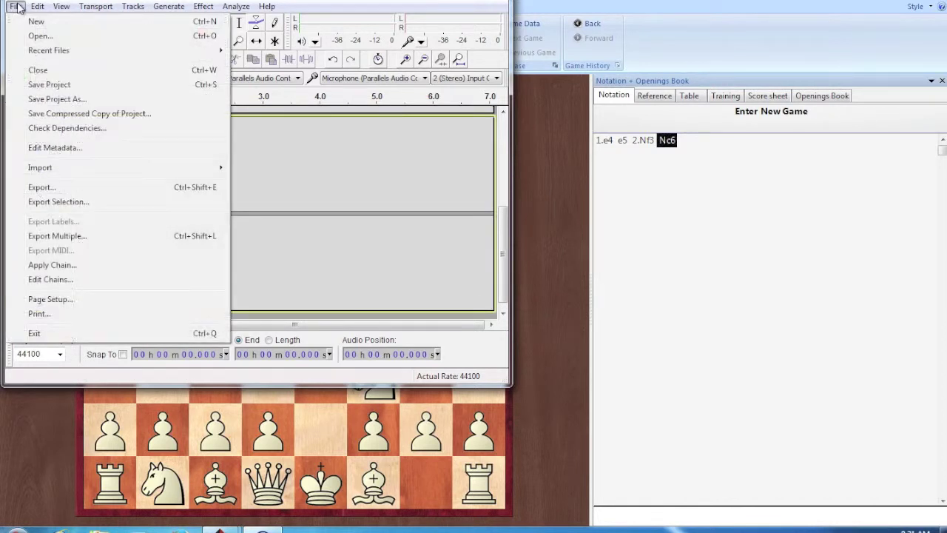
left_click(314, 197)
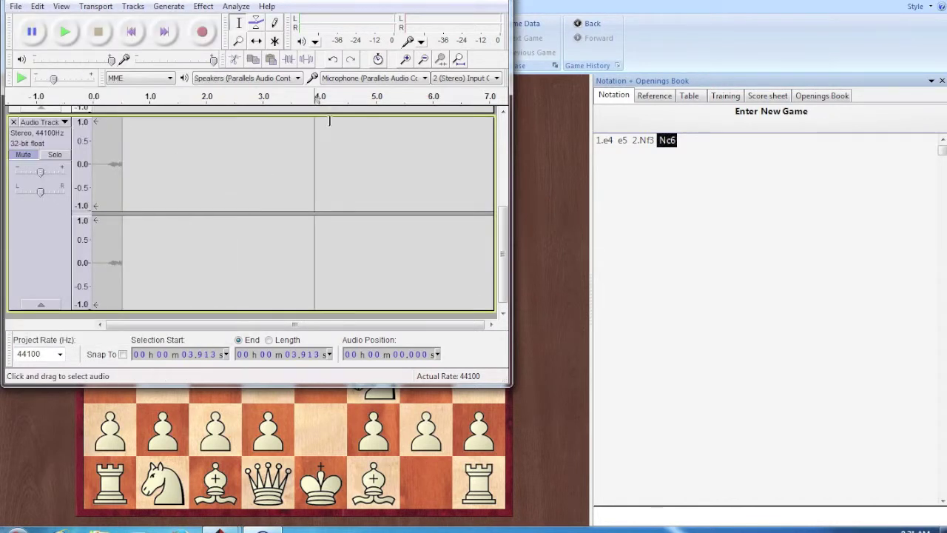
left_click(16, 7)
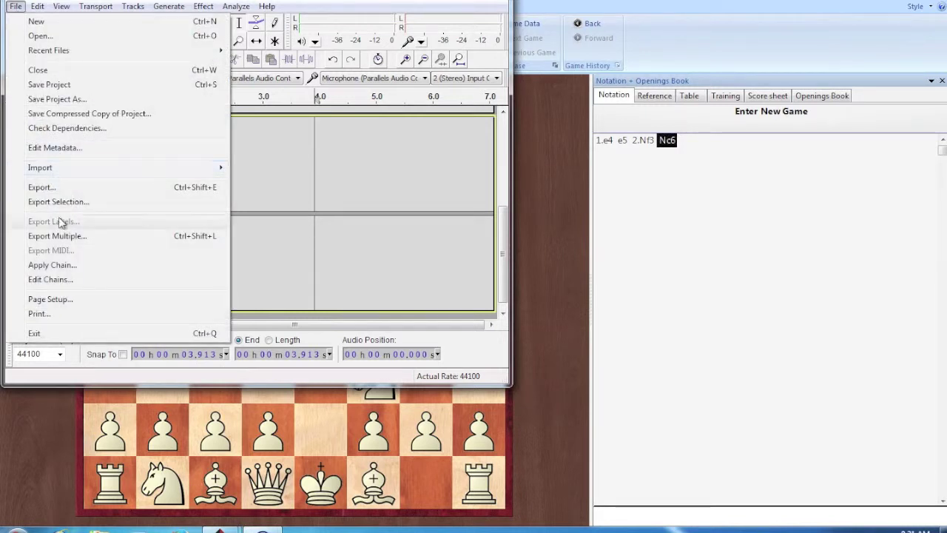
left_click(73, 190)
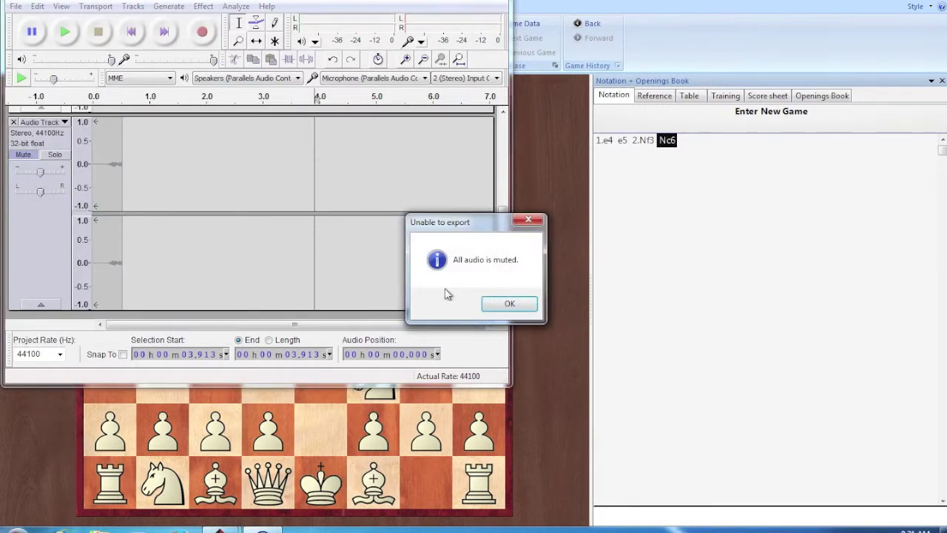
left_click(494, 303)
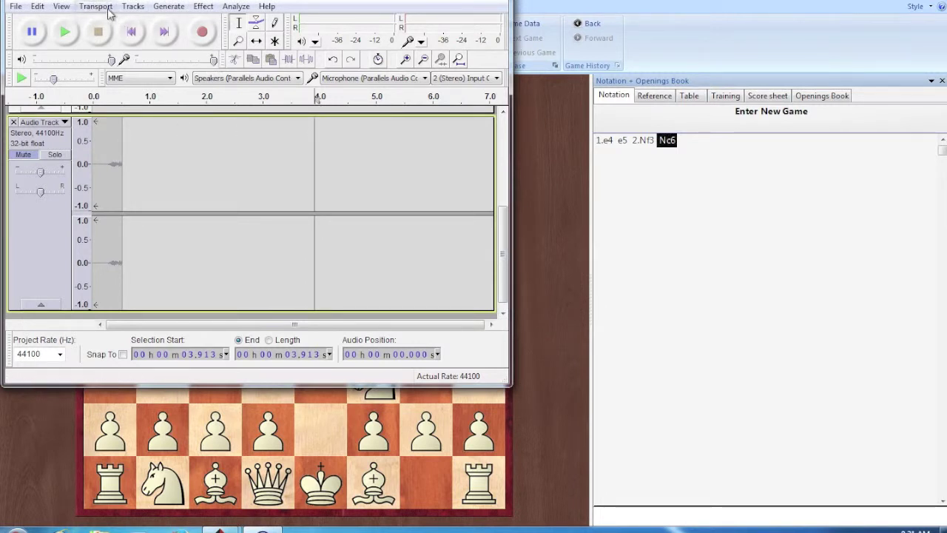
Step: Unmute all tracks, lower the output volume, and play the clip from near its start
left_click(142, 6)
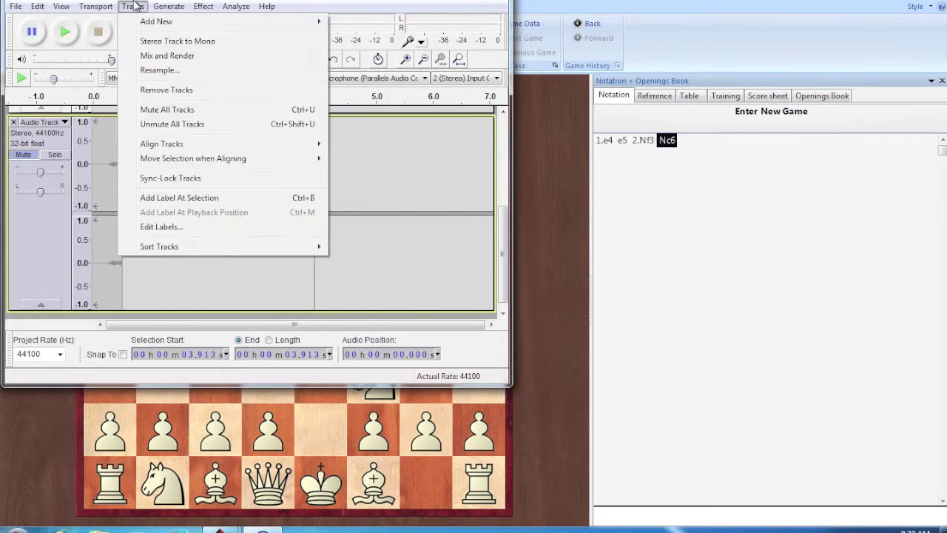
left_click(148, 124)
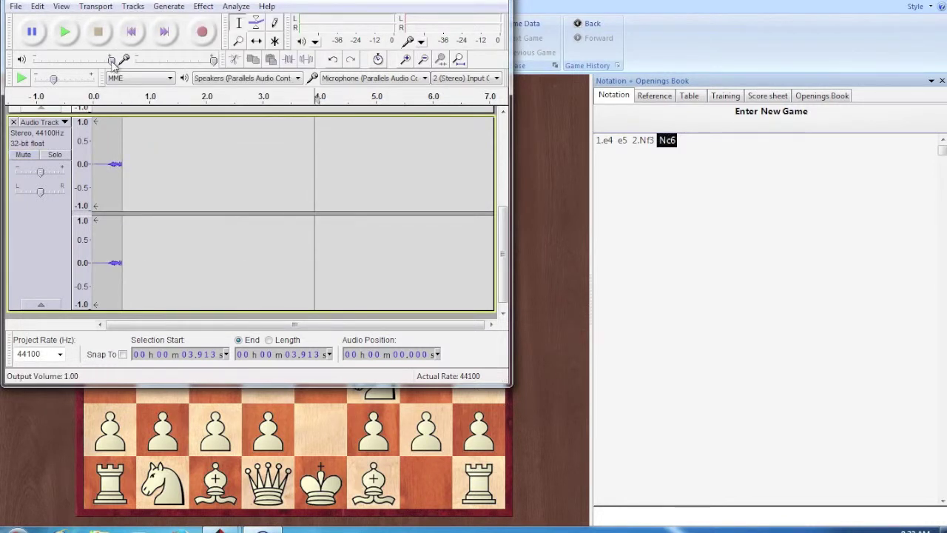
left_click_drag(113, 63, 37, 61)
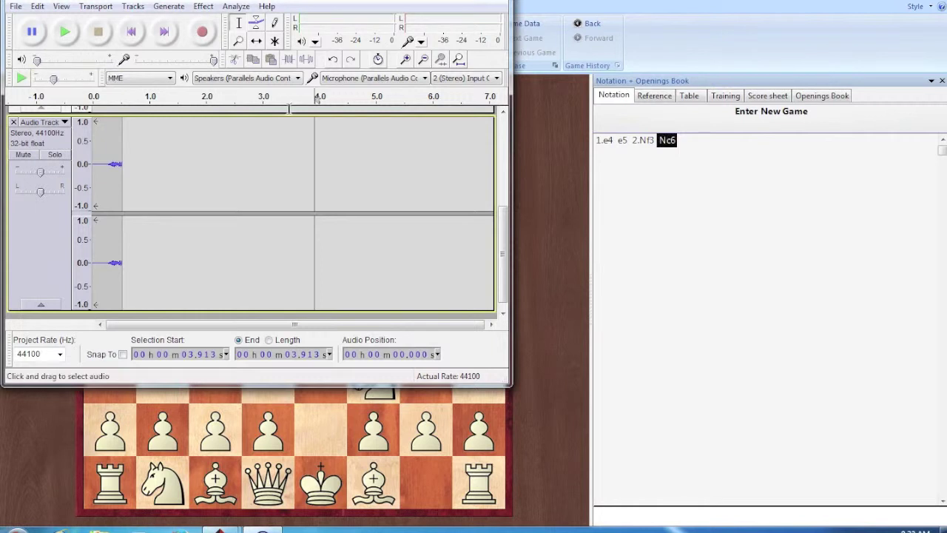
left_click_drag(323, 121, 95, 98)
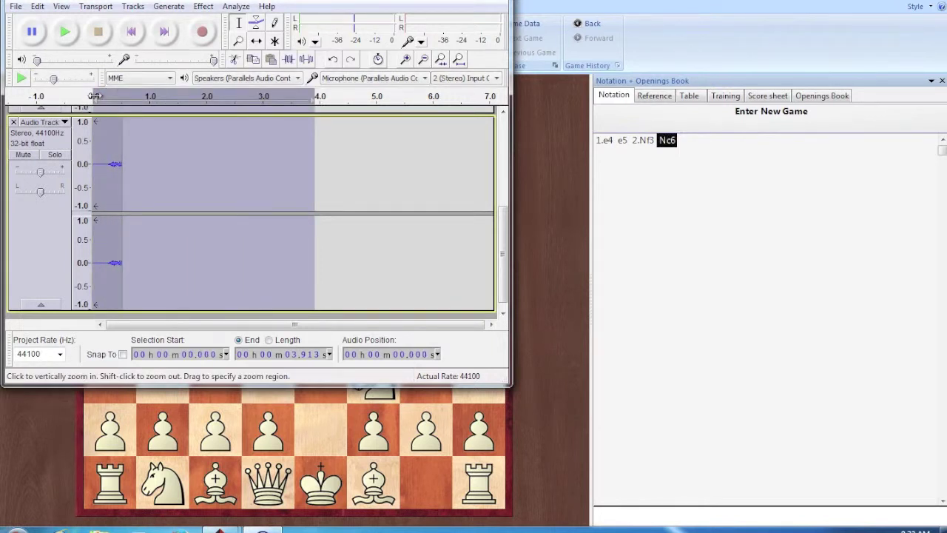
left_click(97, 134)
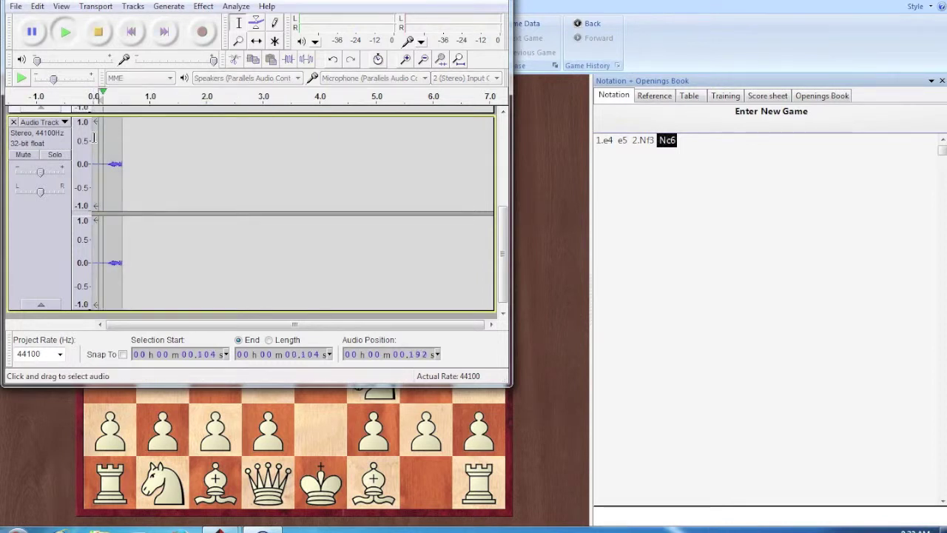
key("space")
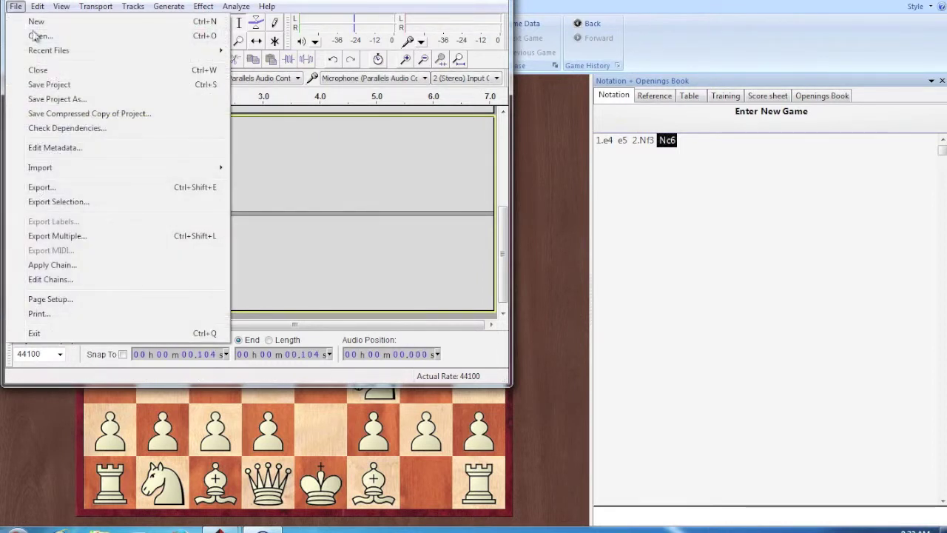
Step: Open the export dialog and browse to C:\Program Files (x86)\ChessBase\Sounds\Board
left_click(16, 6)
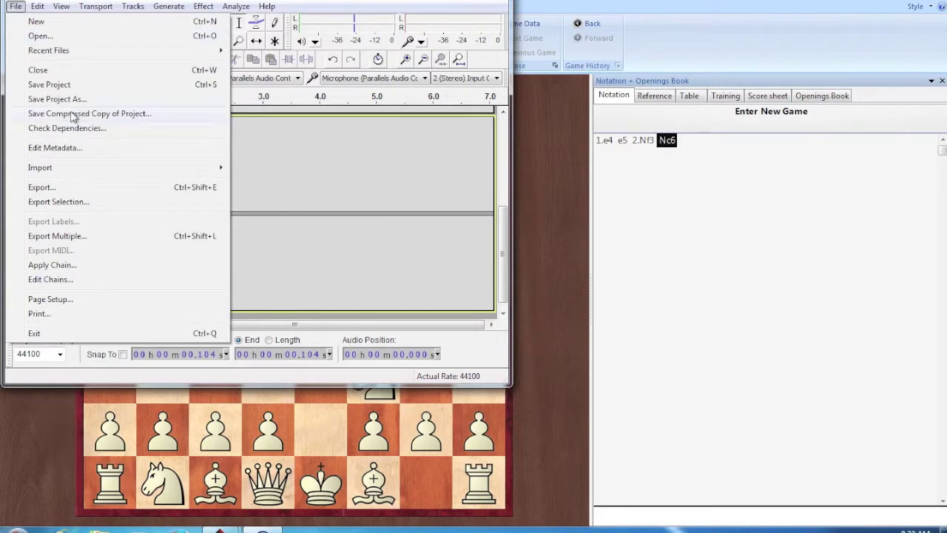
left_click(80, 190)
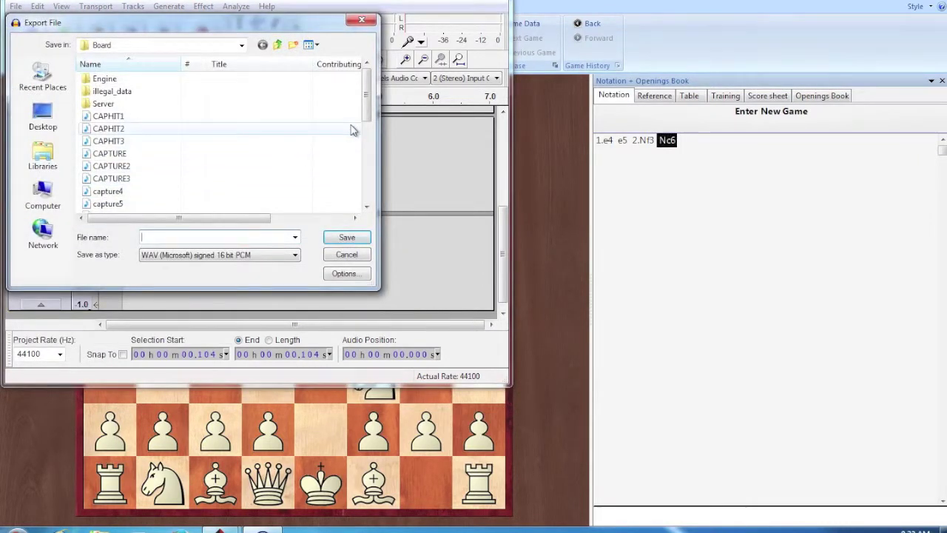
left_click(50, 196)
double_click(185, 76)
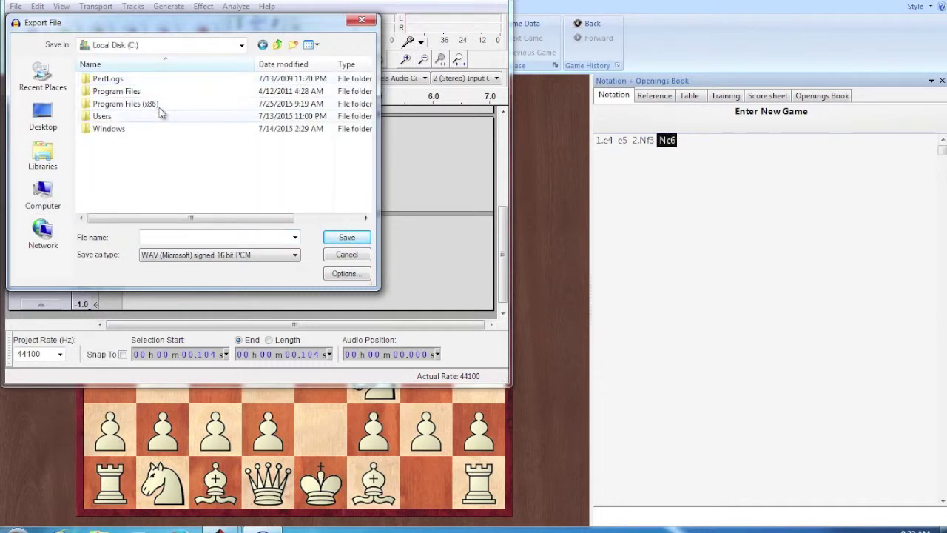
double_click(162, 104)
double_click(185, 91)
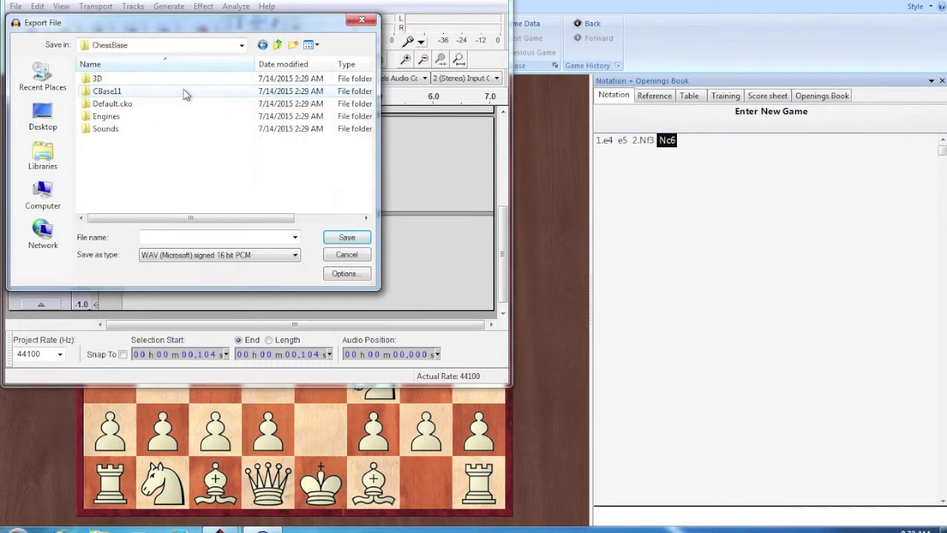
double_click(140, 130)
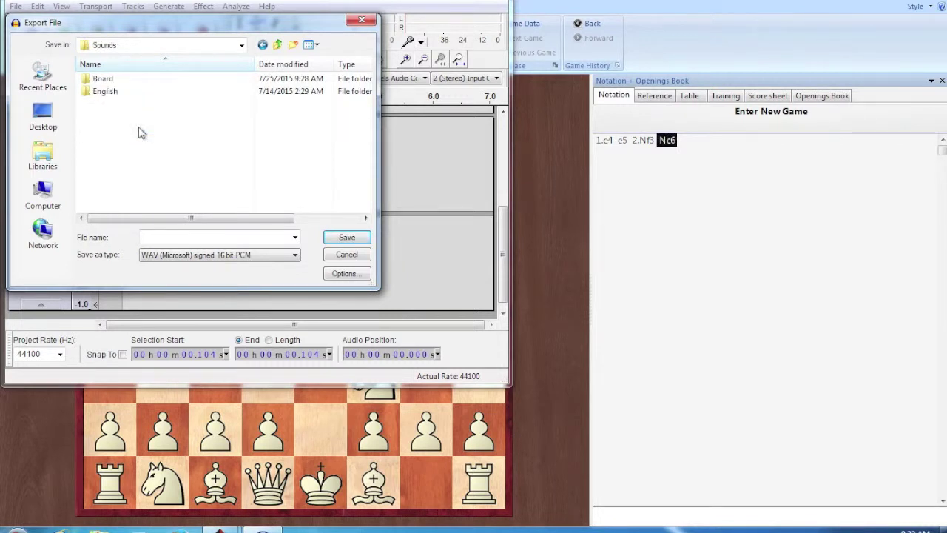
double_click(149, 79)
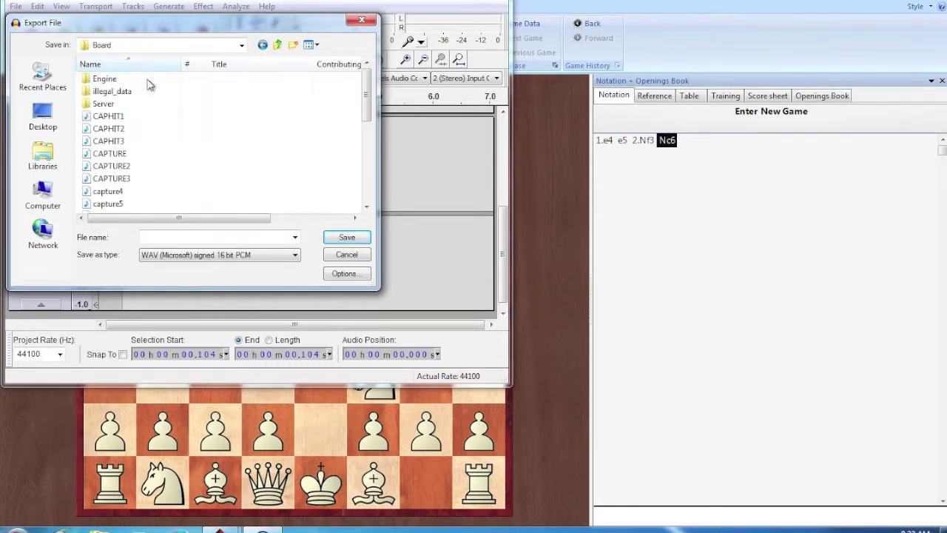
Step: Save as 'illegal' in WAV signed 16-bit PCM, accept the mixdown and metadata prompts, then quit Audacity without saving
left_click(192, 235)
type("illegal")
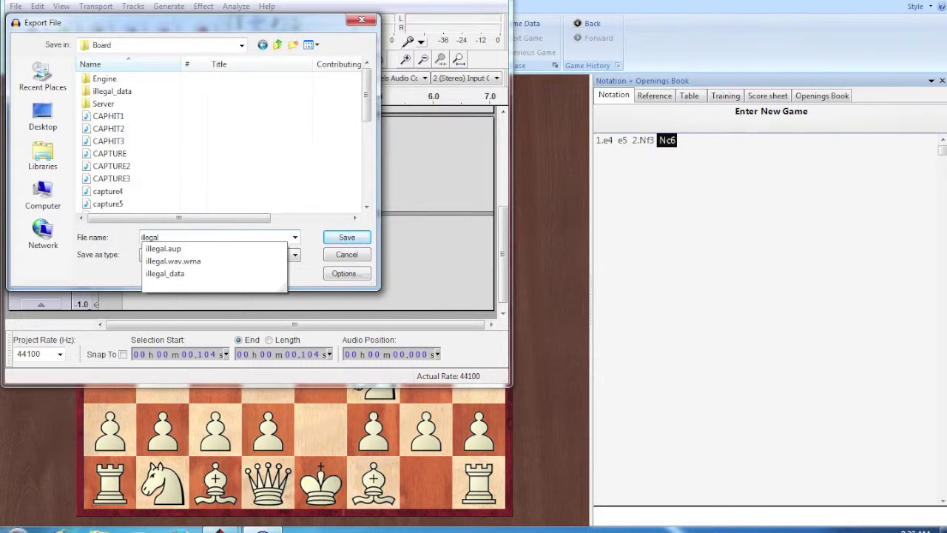
left_click(101, 271)
left_click(185, 254)
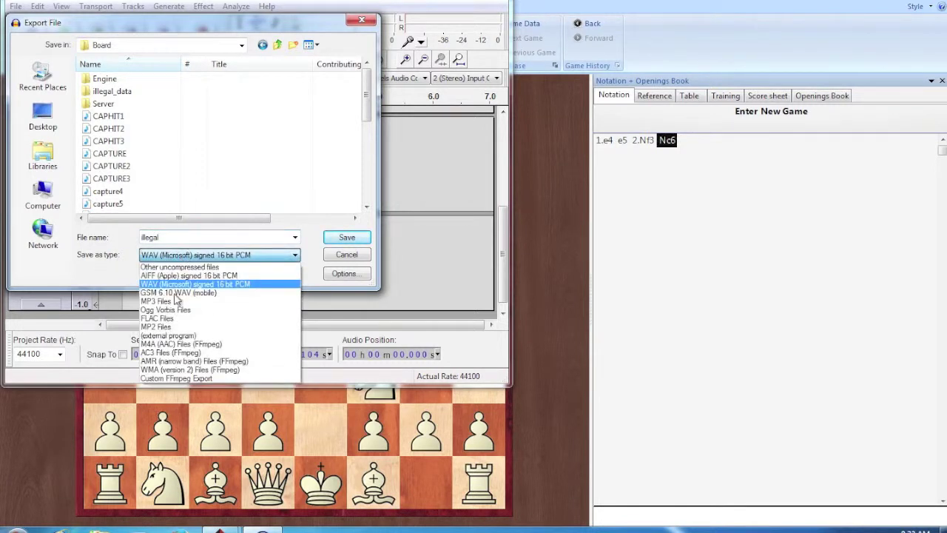
left_click(185, 285)
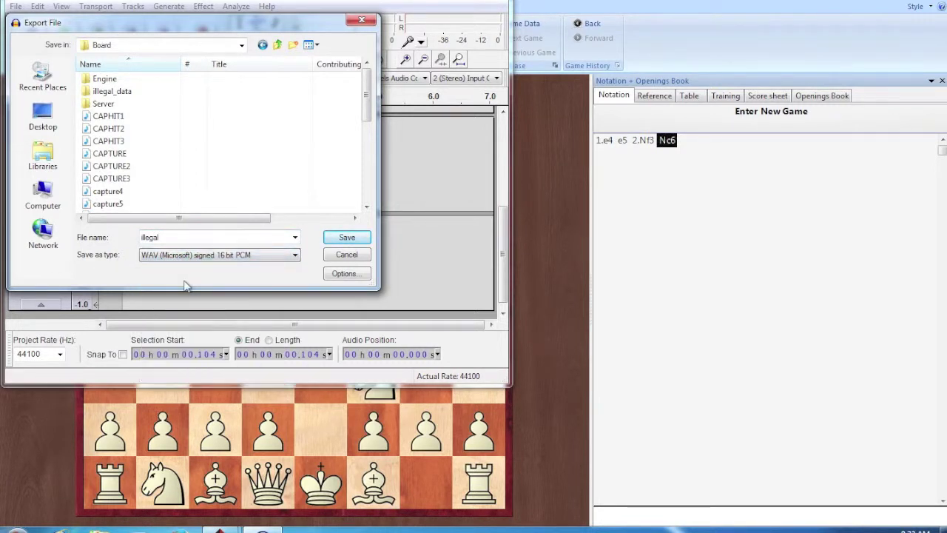
left_click(332, 237)
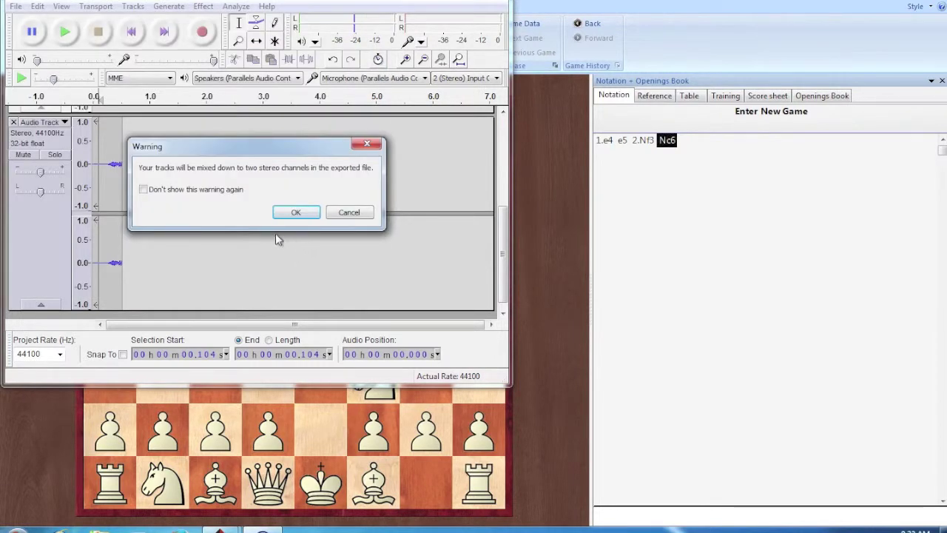
left_click(297, 214)
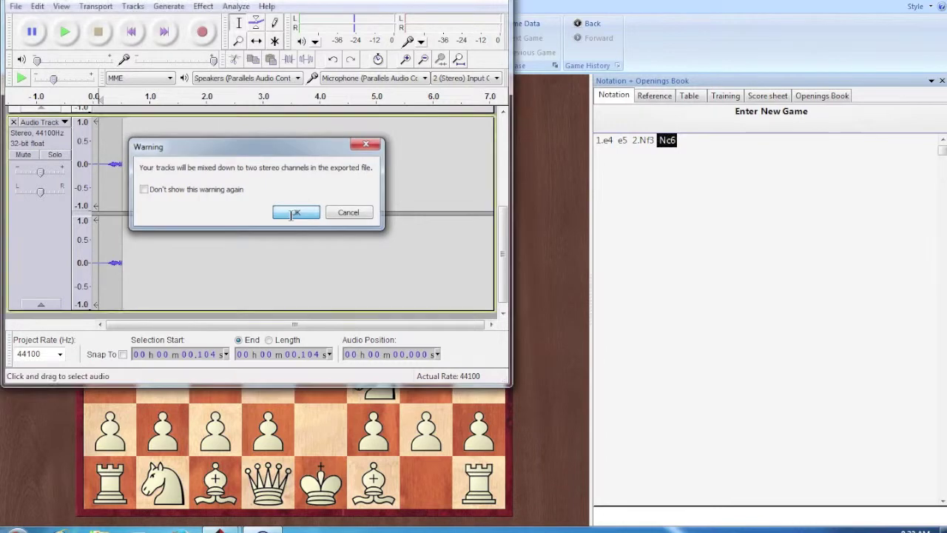
left_click(326, 289)
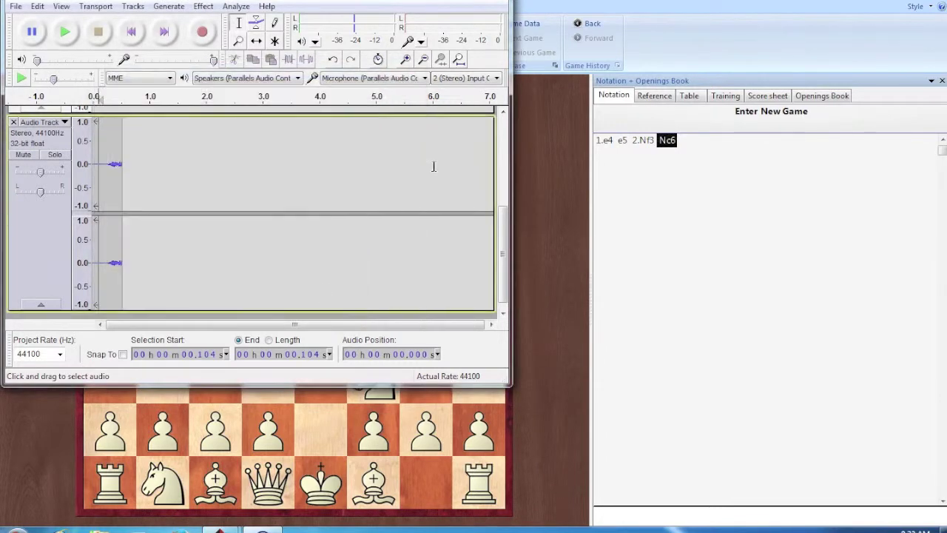
key("ctrl+w")
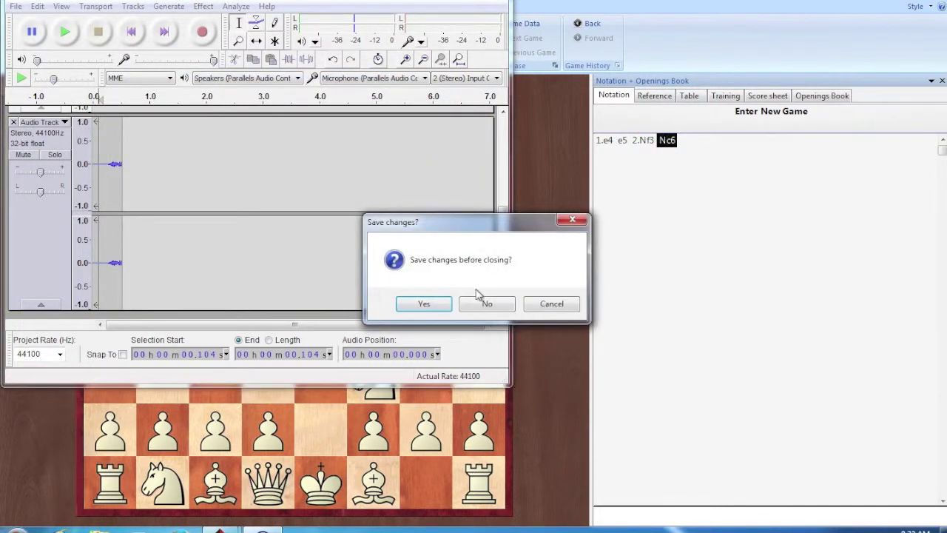
left_click(482, 305)
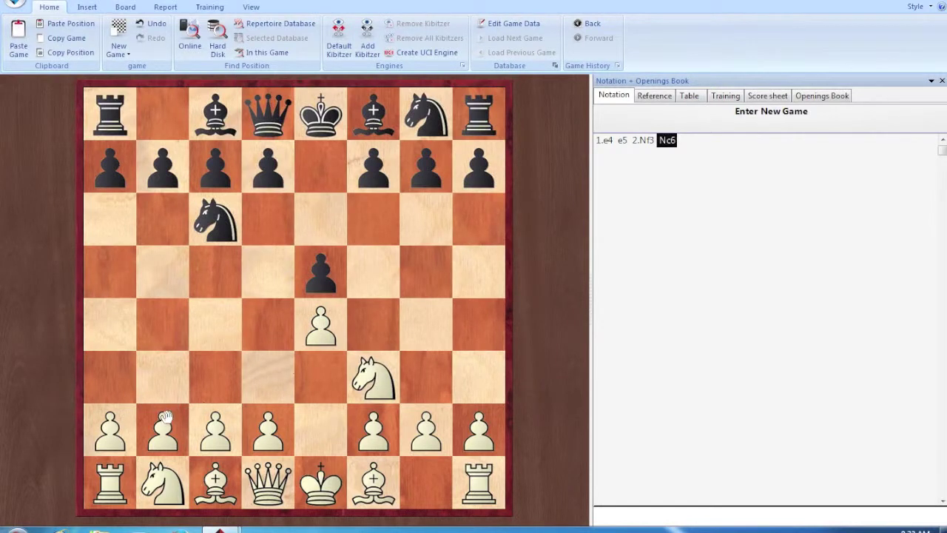
Step: Attempt illegal white pawn moves b2–a4, a2–b4 and b2–c4, leaving the game at 1.e4 e5 2.Nf3 Nc6
left_click_drag(163, 428, 116, 332)
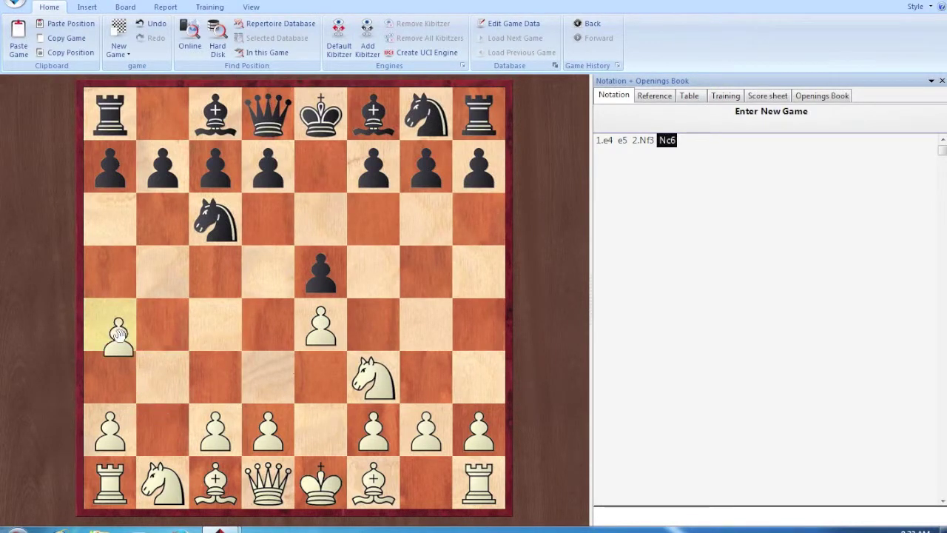
left_click_drag(111, 429, 163, 316)
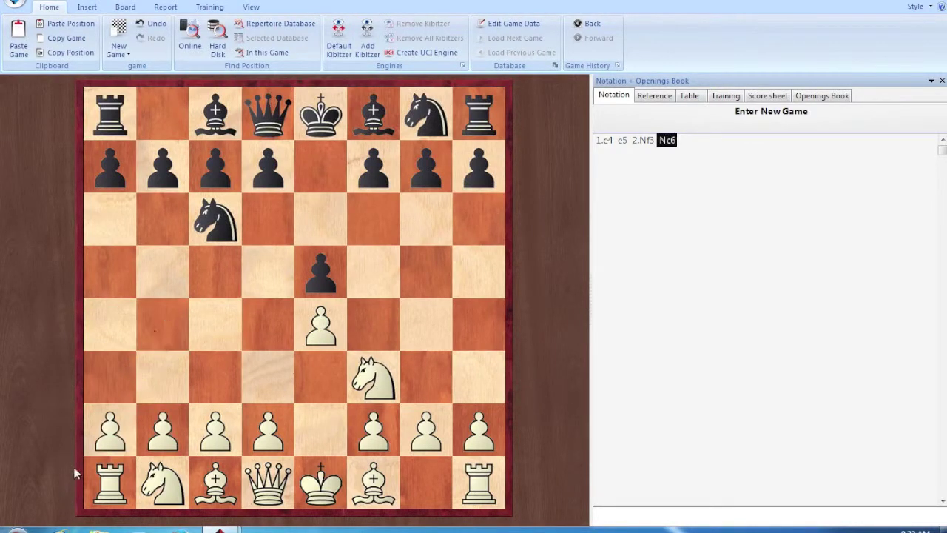
left_click_drag(111, 430, 174, 330)
left_click_drag(164, 433, 116, 329)
left_click_drag(177, 445, 162, 429)
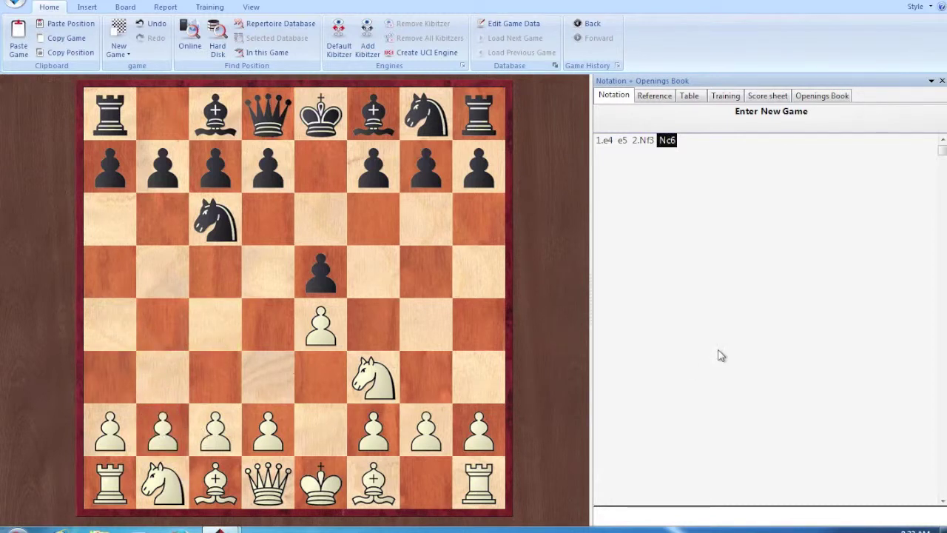